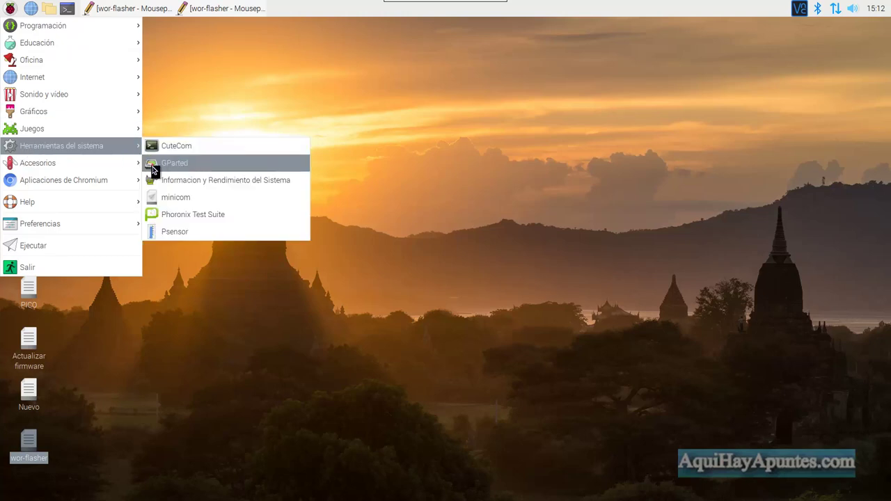
# Launch GParted, authenticating with the account password, inspect the partitions on /dev/sda, and close it.
pyautogui.click(197, 164)
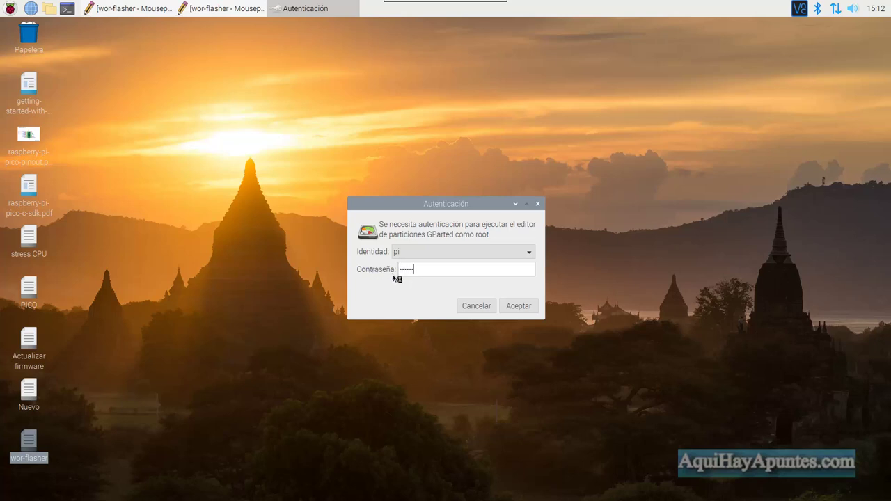
pyautogui.press('Return')
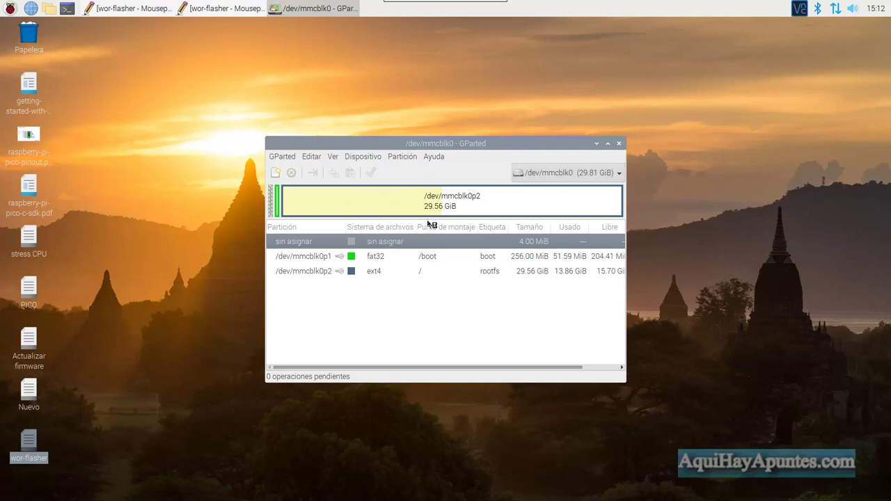
pyautogui.click(596, 173)
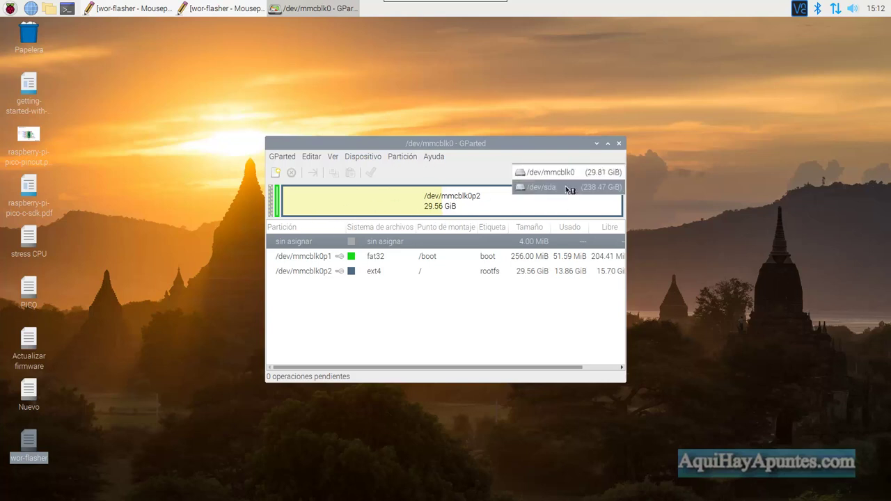
pyautogui.click(565, 188)
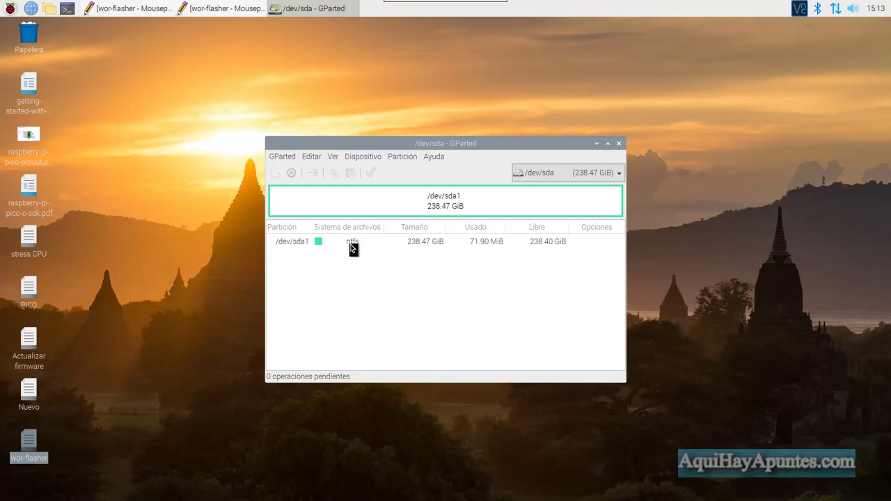
pyautogui.click(619, 145)
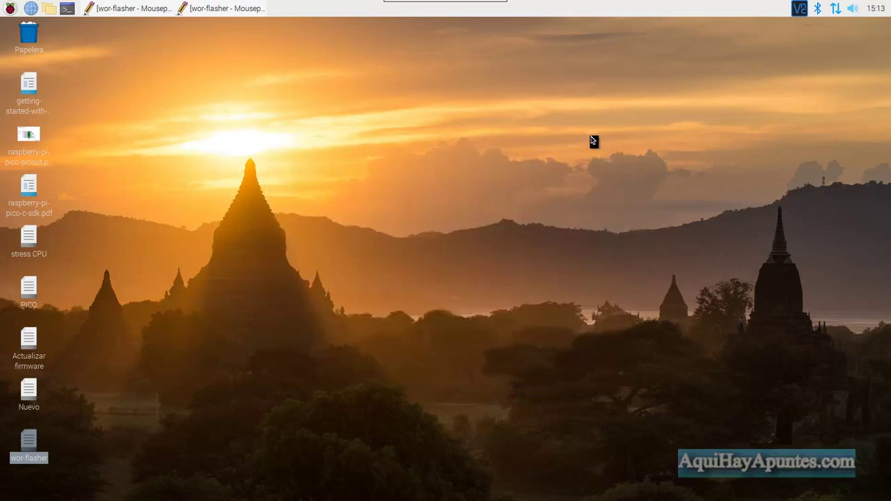
pyautogui.click(66, 10)
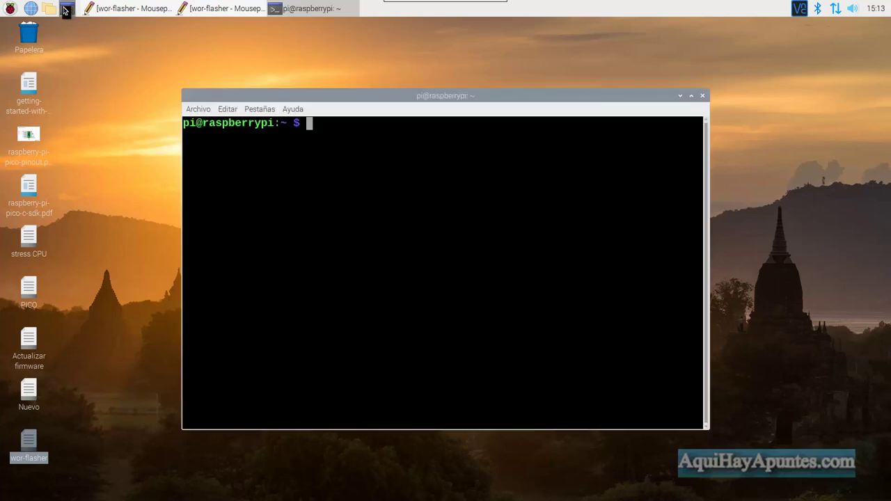
pyautogui.rightClick(308, 123)
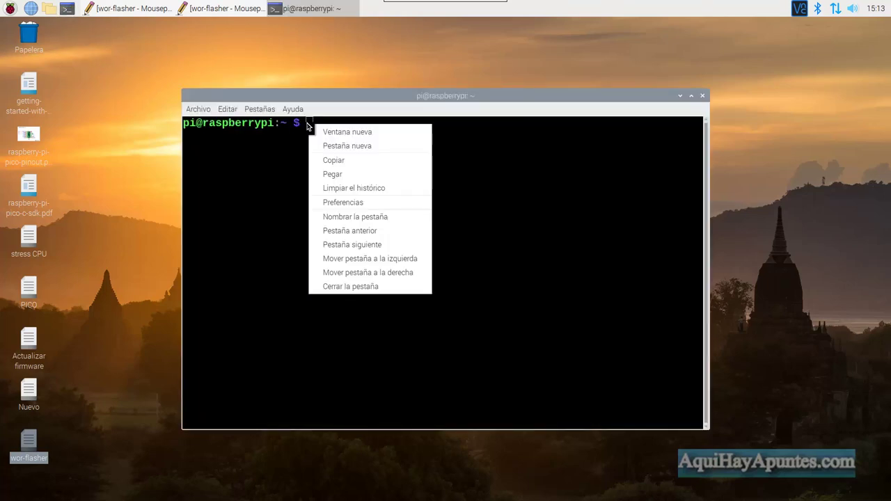
pyautogui.click(333, 175)
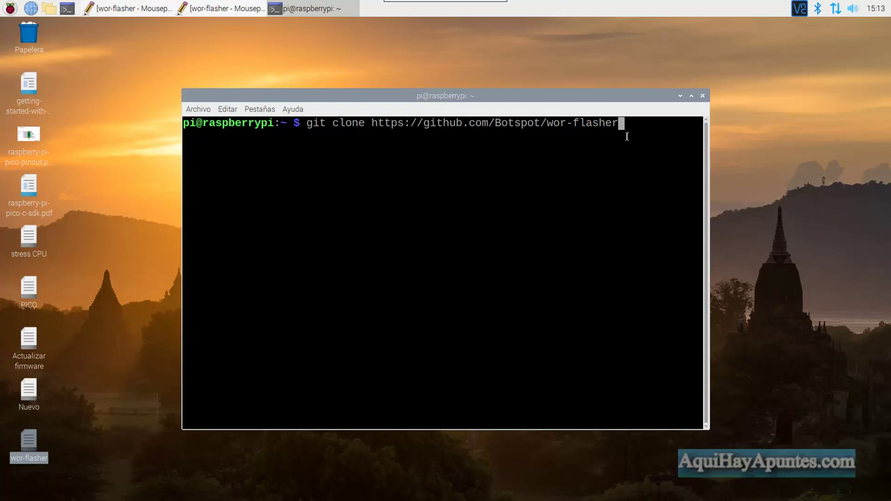
pyautogui.press('Return')
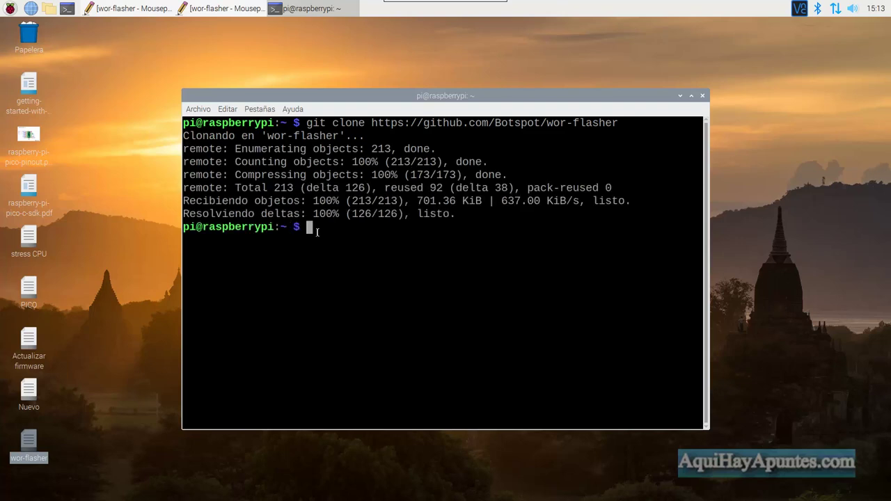
# List the home directory, change into the wor-flasher folder, and list its files.
pyautogui.write('ls')
pyautogui.press('Return')
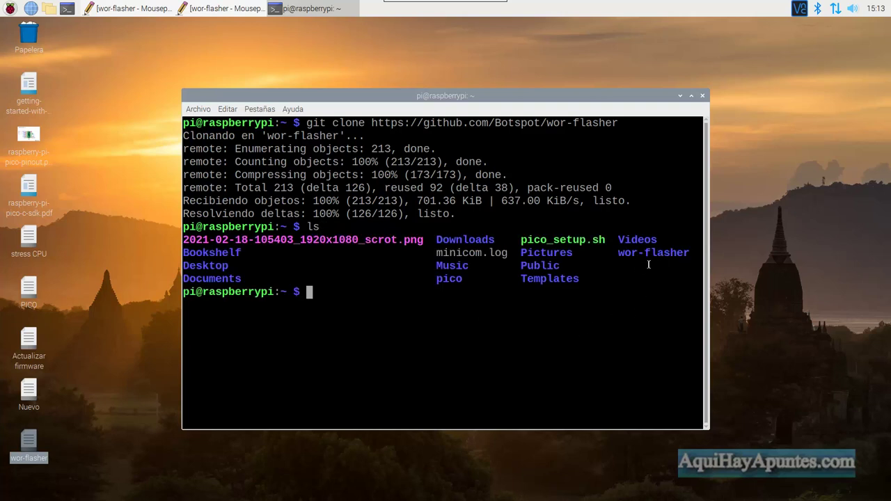
pyautogui.write('cd wor-flasher')
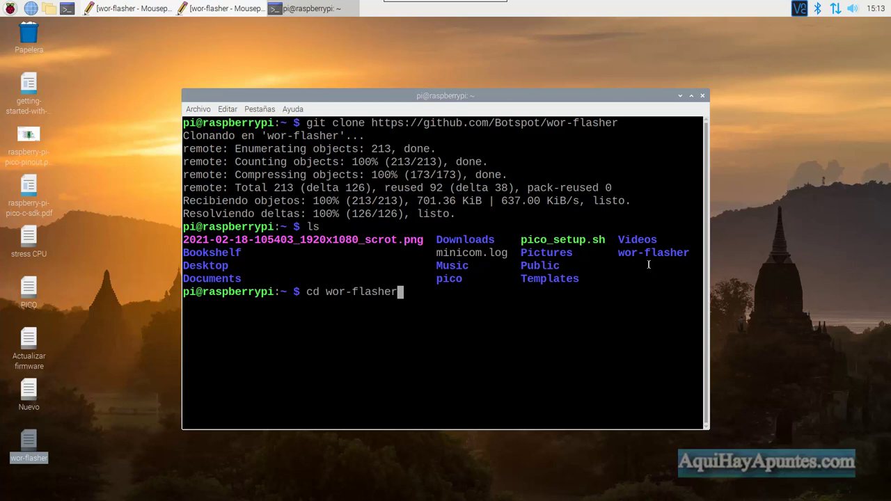
pyautogui.press('Return')
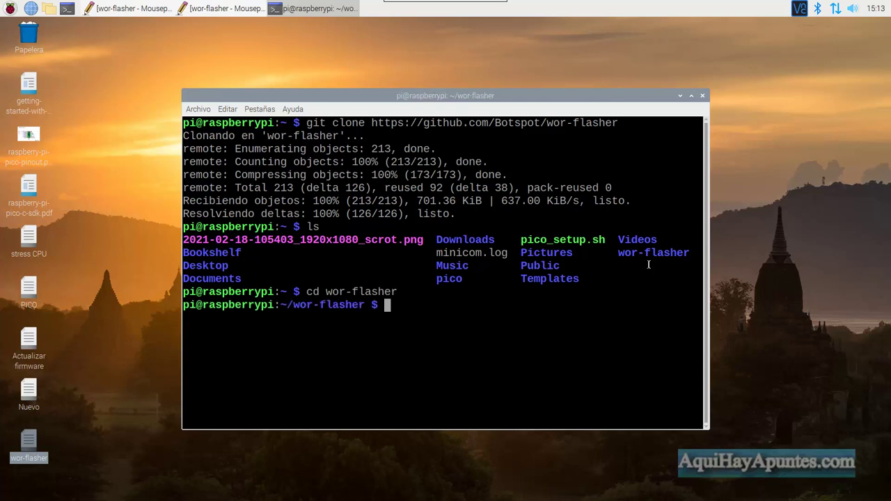
pyautogui.write('ls')
pyautogui.press('Return')
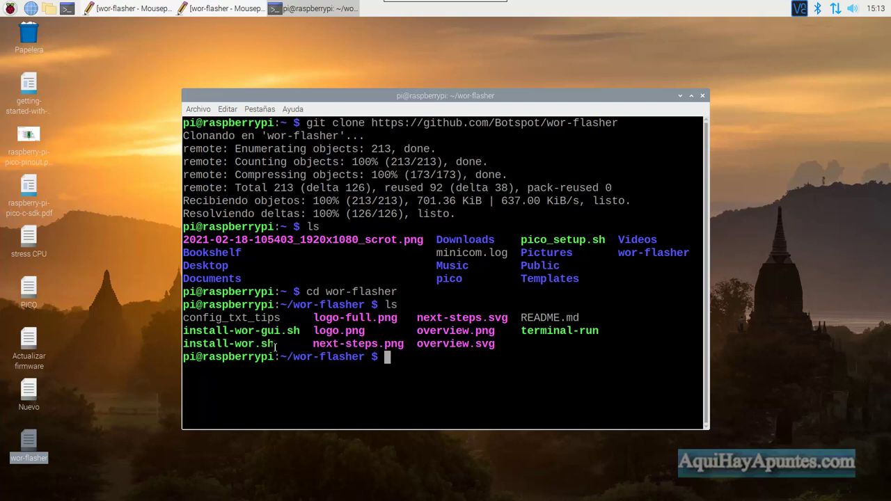
# Run the graphical installer script ./install-wor-gui.sh from the wor-flasher folder, pasting its copied file name.
pyautogui.moveTo(275, 347); pyautogui.dragTo(182, 344)
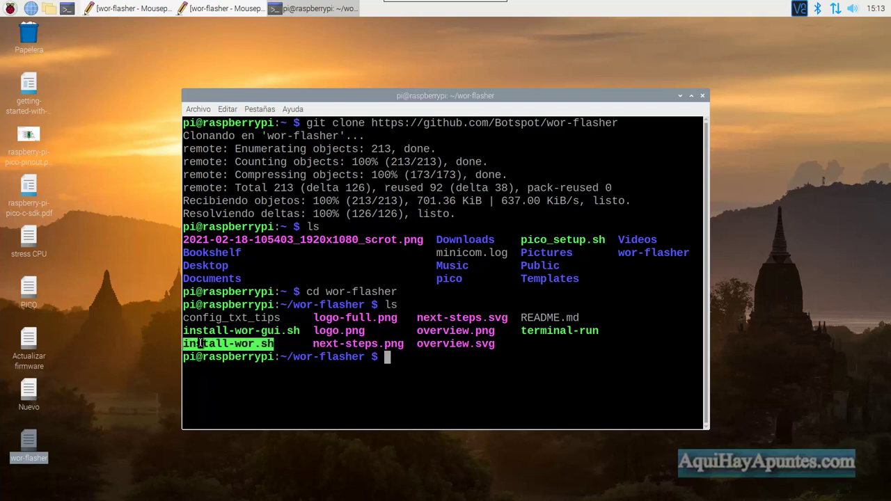
pyautogui.click(300, 334)
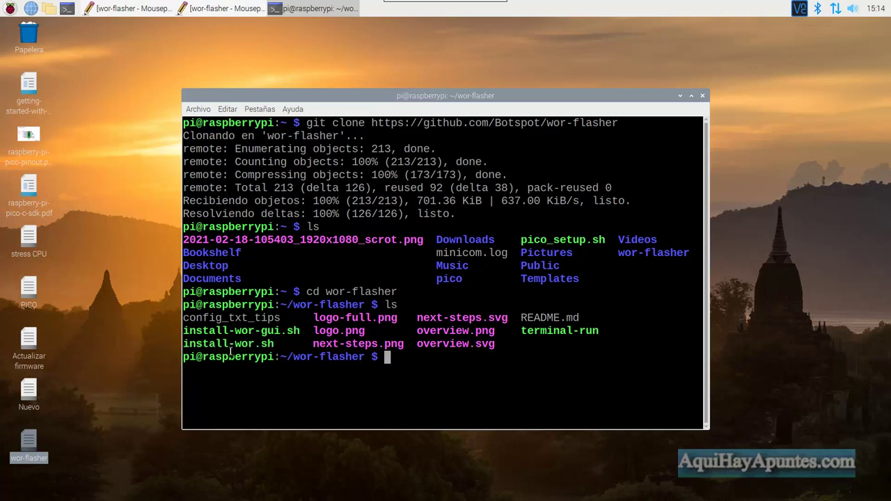
pyautogui.doubleClick(295, 331)
pyautogui.hotkey('ctrl', 'c')
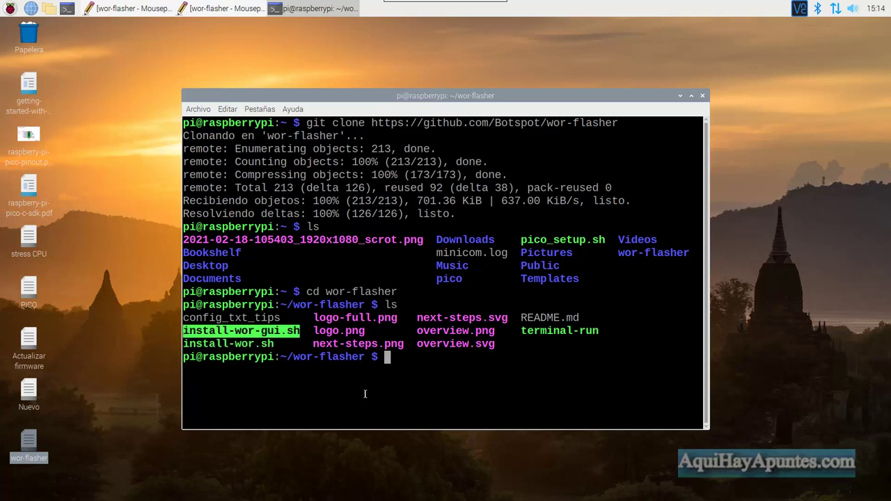
pyautogui.click(387, 356)
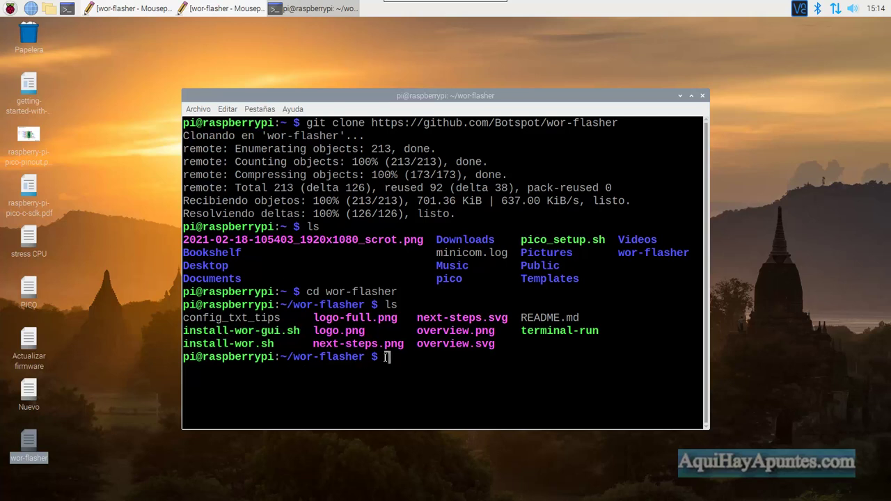
pyautogui.write('/')
pyautogui.rightClick(401, 358)
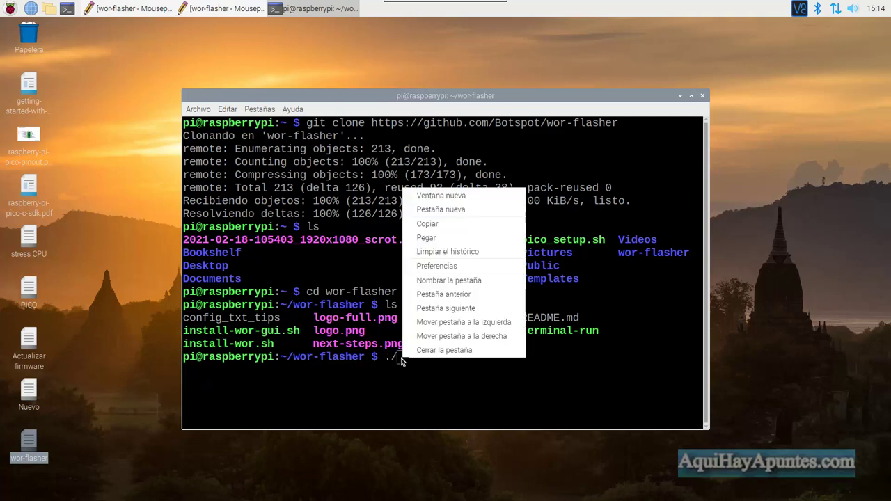
pyautogui.click(425, 238)
pyautogui.press('Return')
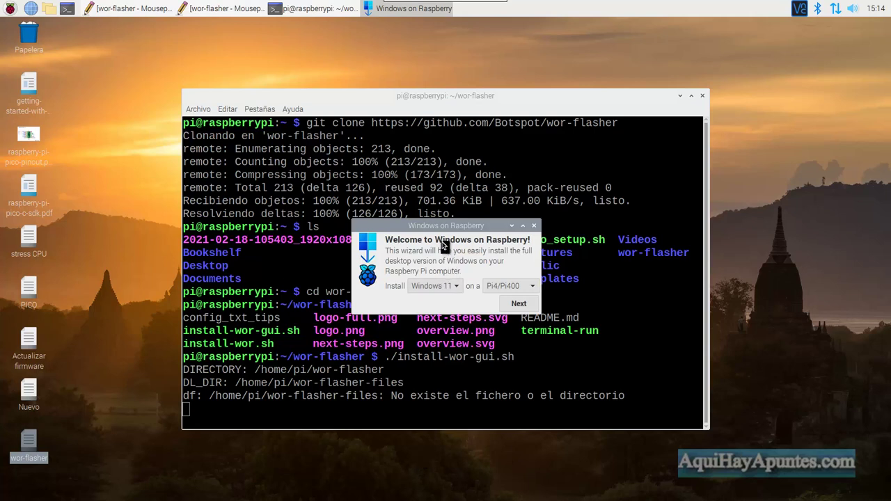
# Choose to install Windows 11 on a Pi4/Pi400 in the welcome dialog and continue.
pyautogui.moveTo(440, 226); pyautogui.dragTo(386, 184)
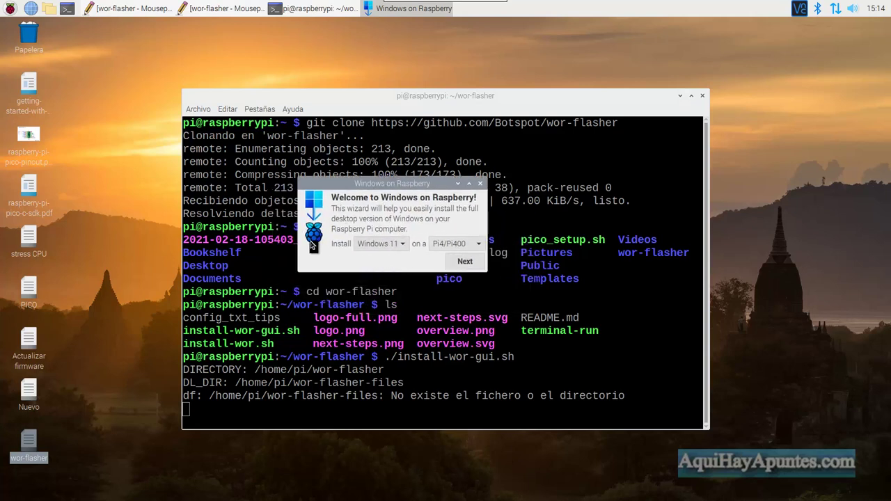
pyautogui.click(399, 242)
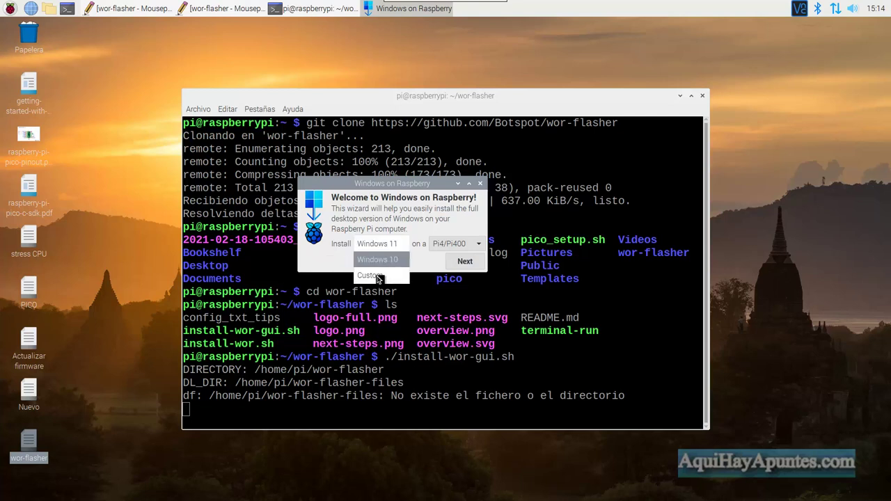
pyautogui.click(389, 251)
pyautogui.click(391, 247)
pyautogui.click(393, 249)
pyautogui.click(471, 247)
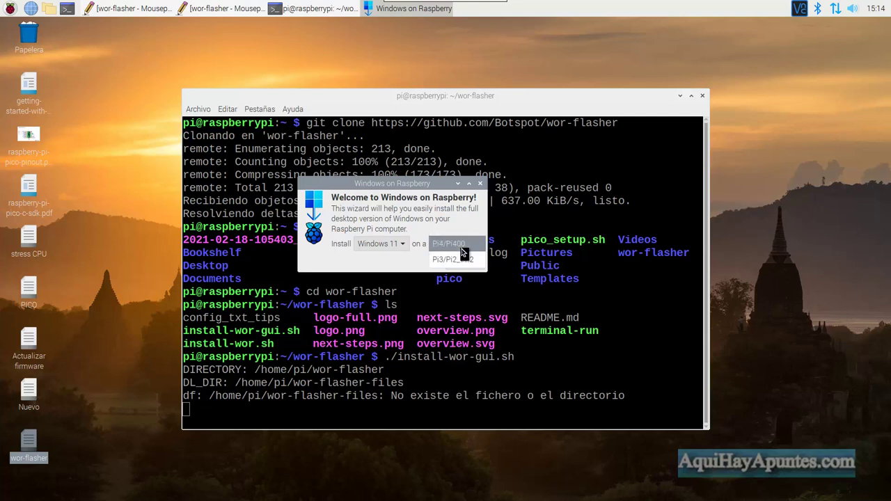
pyautogui.click(461, 245)
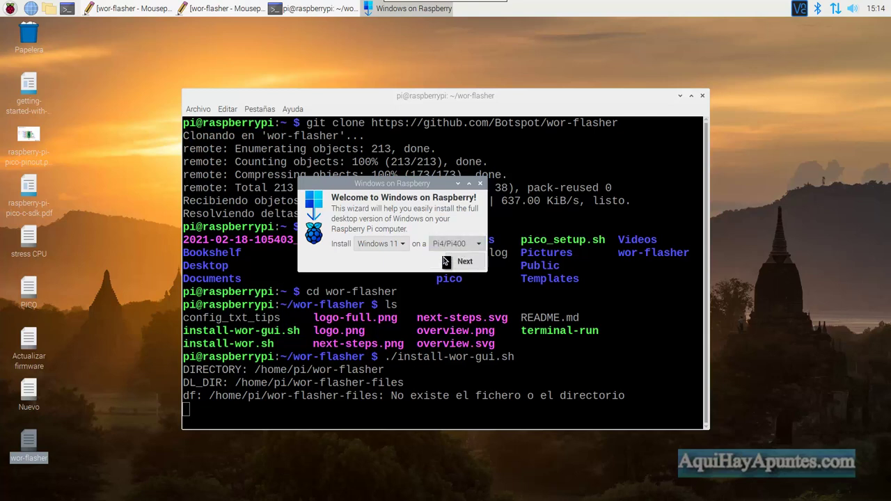
pyautogui.click(463, 261)
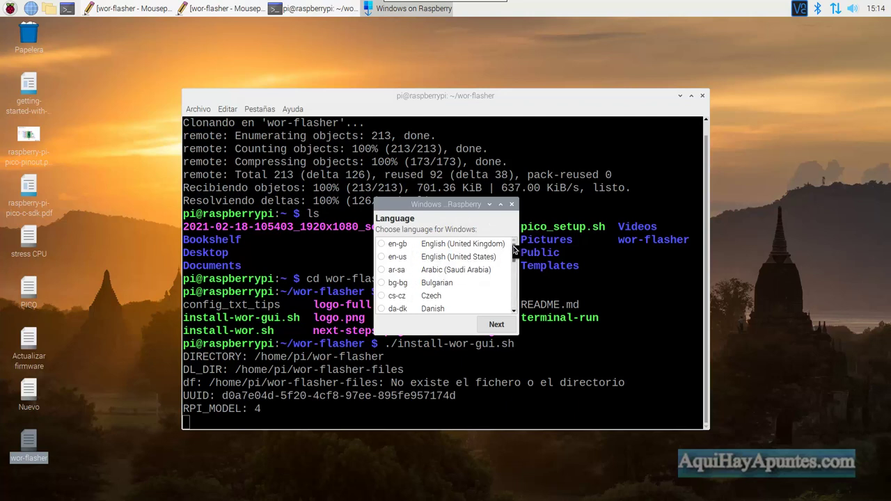
# Choose Spanish (Spain), es-es, as the Windows language and /dev/sda as the device to flash.
pyautogui.moveTo(513, 248)
pyautogui.mouseDown()
pyautogui.moveTo(516, 293)
pyautogui.moveTo(519, 258)
pyautogui.mouseUp()
pyautogui.click(382, 271)
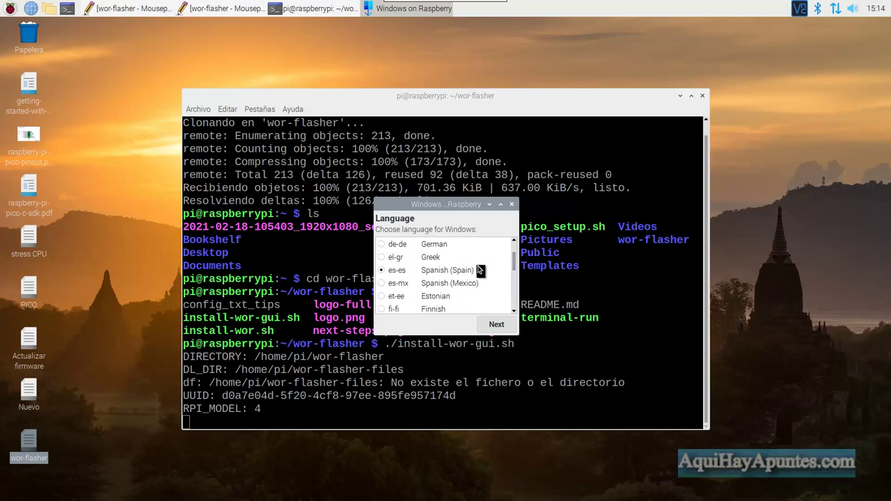
pyautogui.click(493, 325)
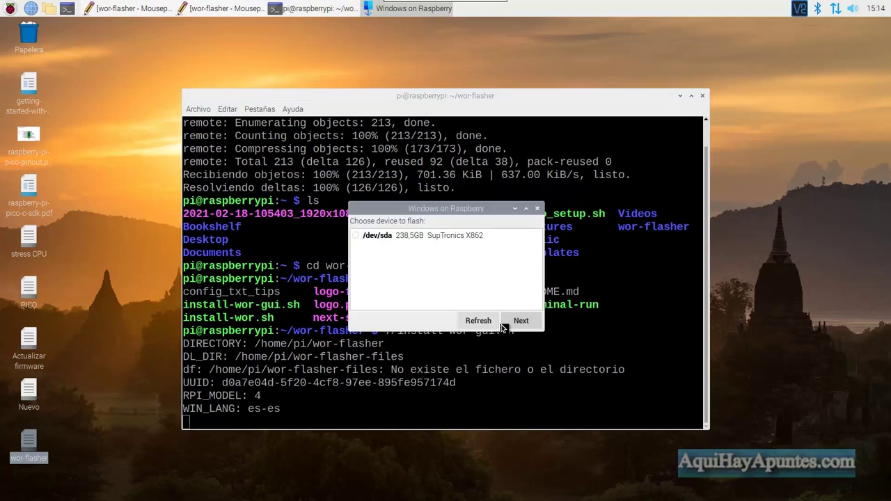
pyautogui.click(356, 236)
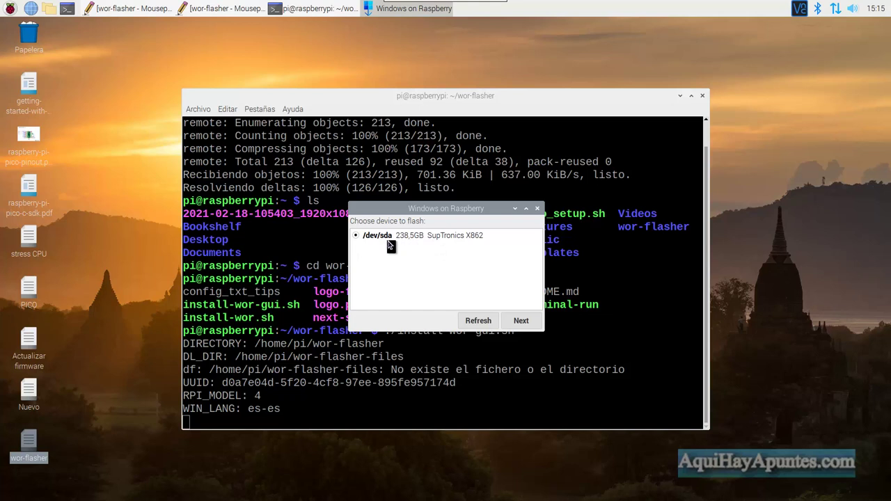
pyautogui.click(521, 320)
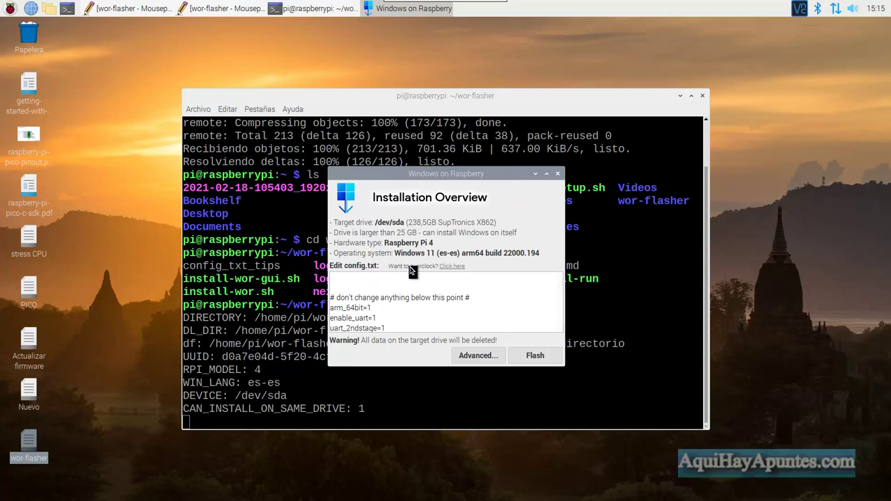
# Review config.txt in the Installation Overview, flash the target drive, and dismiss the Next steps window once the script completes.
pyautogui.scroll(-5, 438, 296)
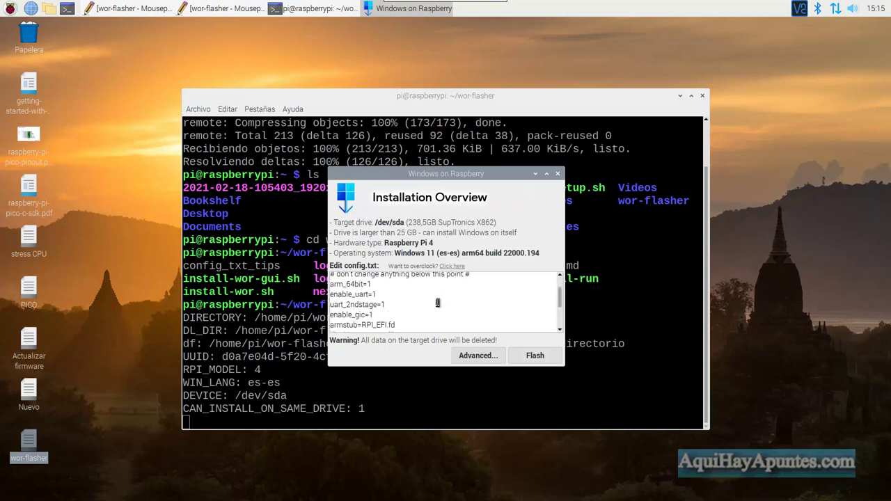
pyautogui.scroll(-2, 437, 303)
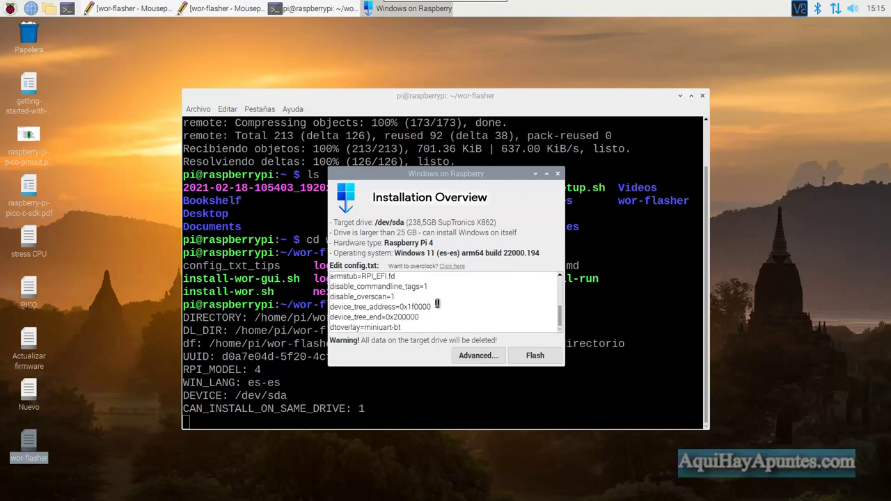
pyautogui.scroll(4, 437, 304)
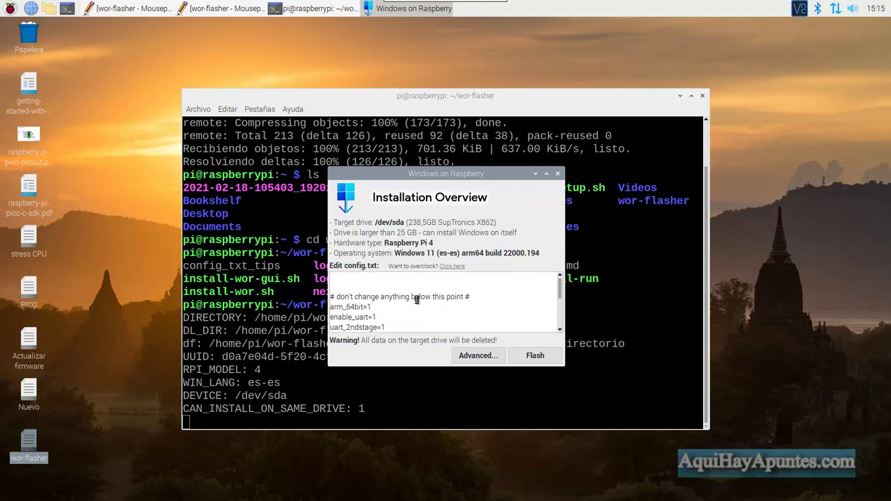
pyautogui.click(536, 356)
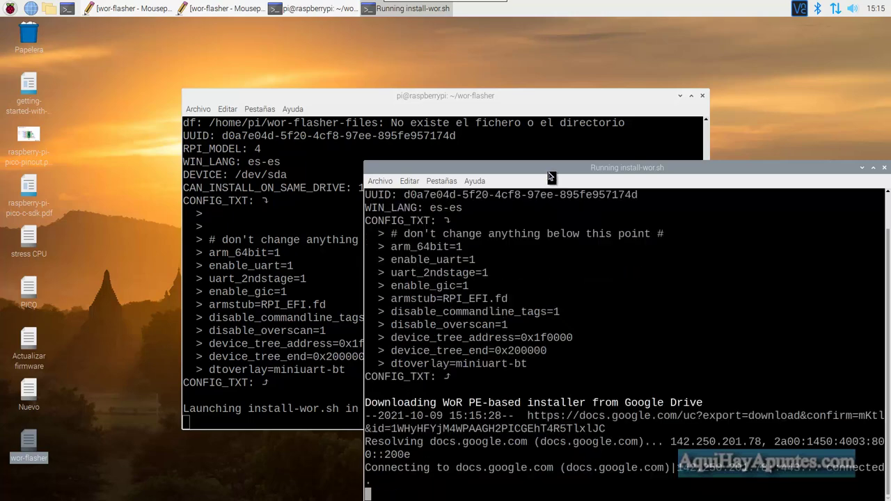
pyautogui.moveTo(550, 172); pyautogui.dragTo(333, 104)
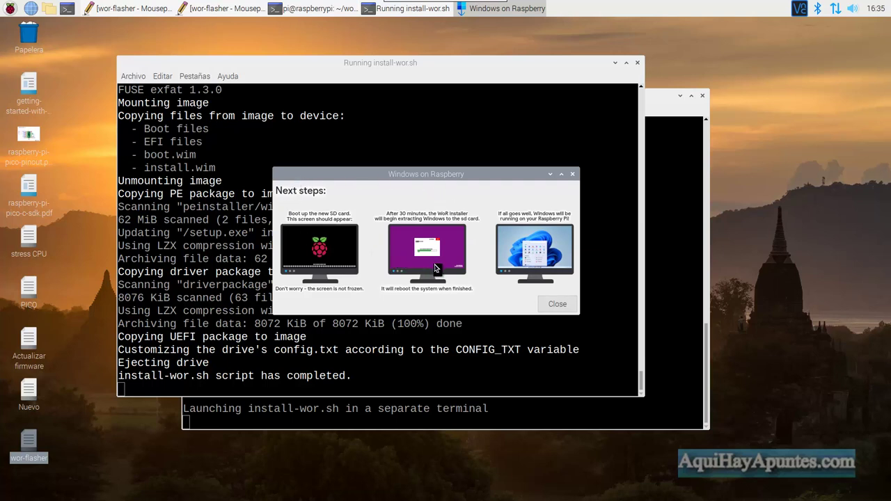
pyautogui.click(557, 305)
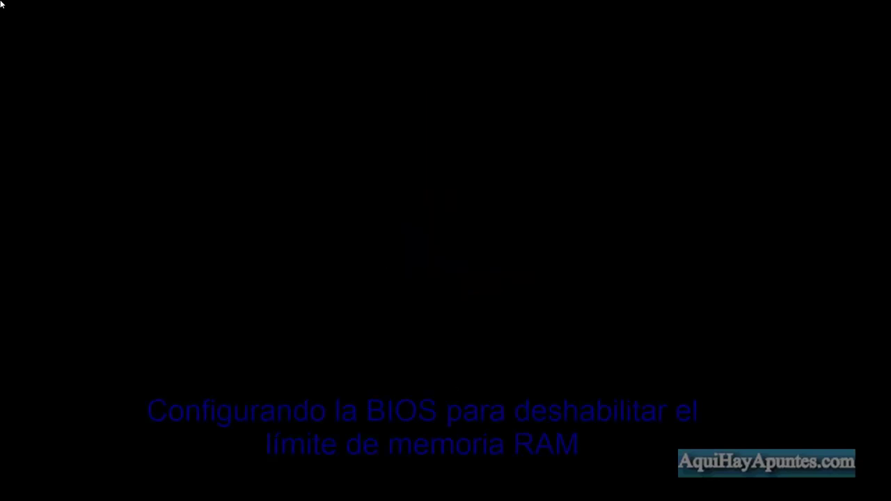
# Open the Raspberry Pi Configuration settings from the UEFI Device Manager.
pyautogui.press('Return')
pyautogui.press('Down')
pyautogui.press('Down')
pyautogui.press('Down')
pyautogui.press('Down')
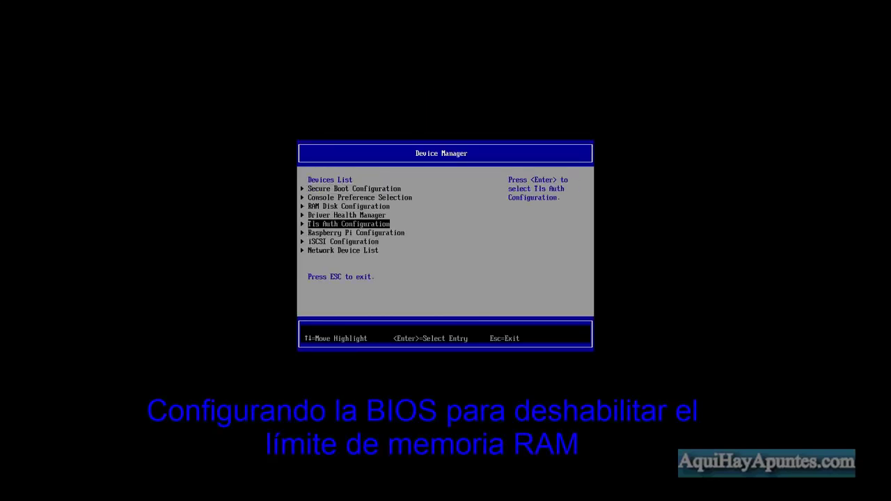
pyautogui.press('Down')
pyautogui.press('Return')
# Set Limit RAM to 3 GB to Disabled in the Advanced Configuration.
pyautogui.press('Down')
pyautogui.press('Down')
pyautogui.press('Return')
pyautogui.press('Return')
pyautogui.press('Down')
pyautogui.press('Return')
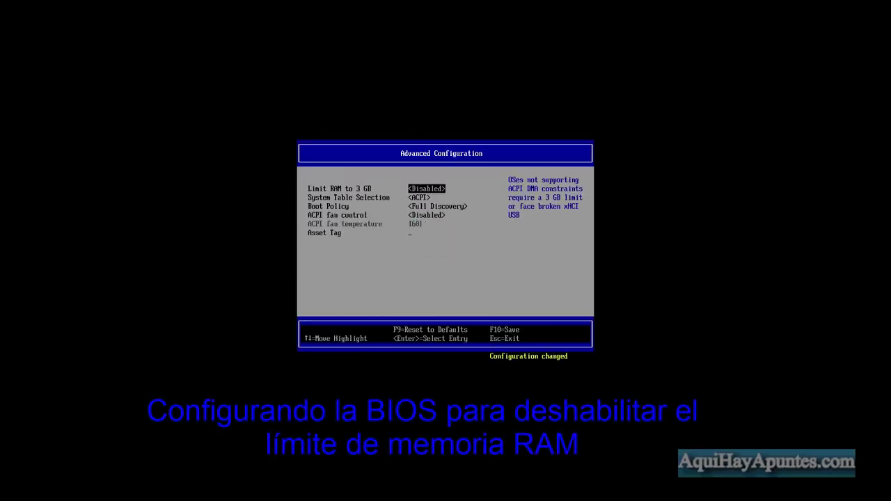
# Save the changed UEFI configuration and return to the main setup screen.
pyautogui.press('F10')
pyautogui.press('y')
pyautogui.press('Escape')
pyautogui.press('Escape')
pyautogui.press('Escape')
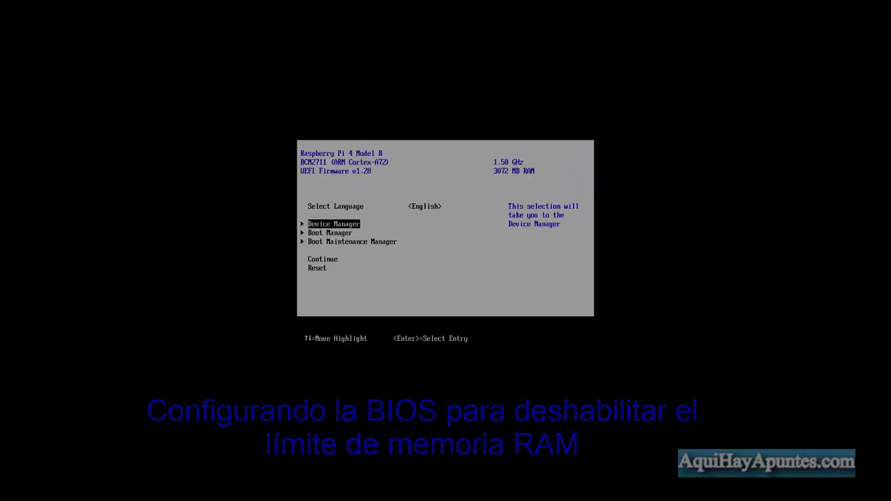
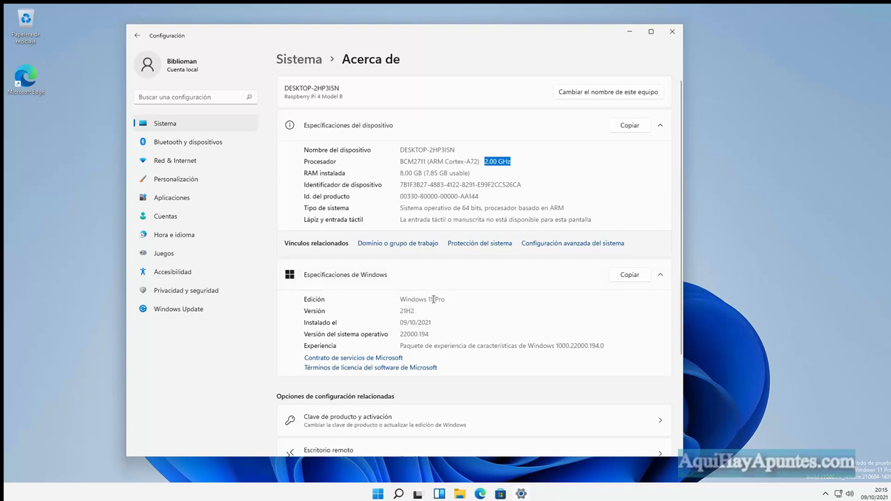
# Highlight the Windows edition in the system details, then find "administrador de dispositivos" in Settings, inspect the device list and close it.
pyautogui.moveTo(448, 299); pyautogui.dragTo(401, 298)
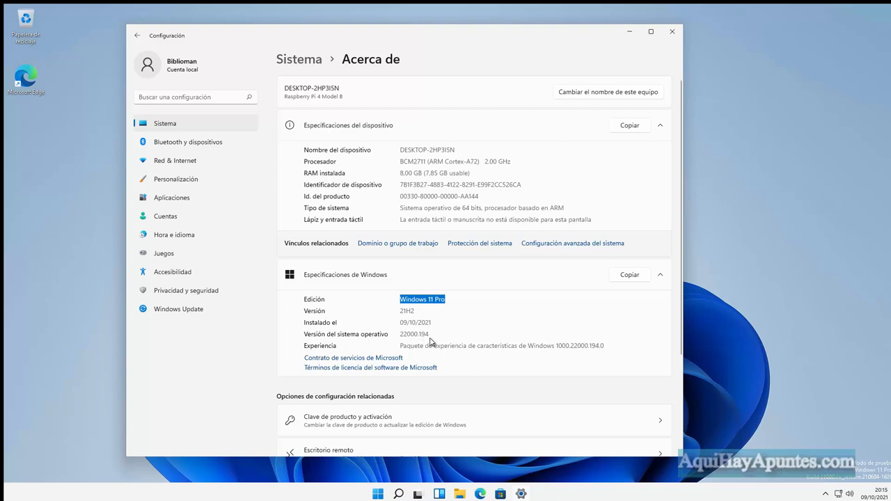
pyautogui.scroll(-3, 430, 341)
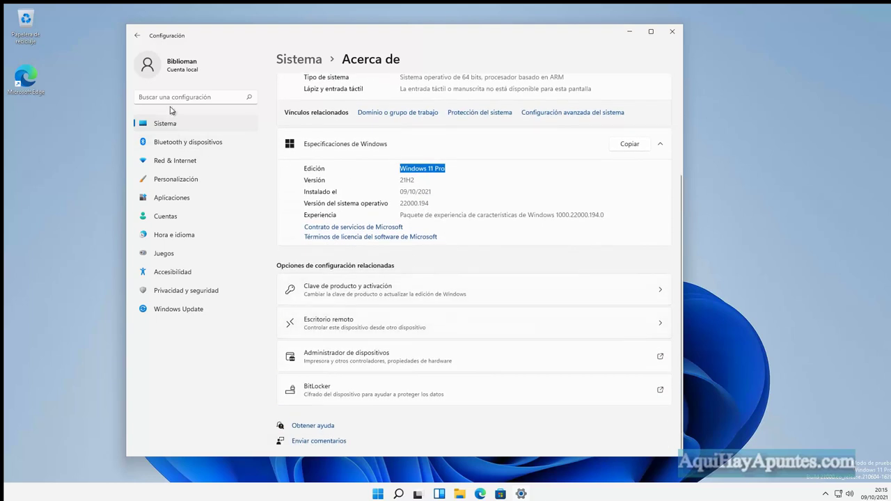
pyautogui.click(170, 97)
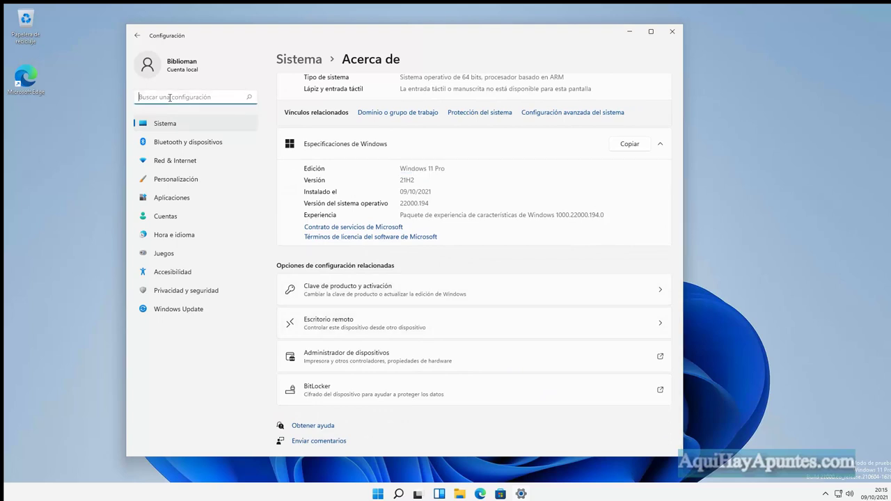
pyautogui.write('admi')
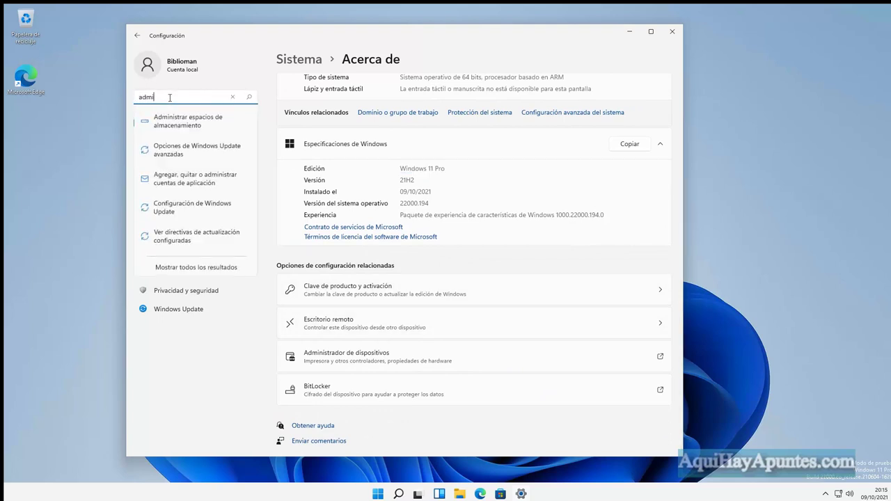
pyautogui.write('nistrador ')
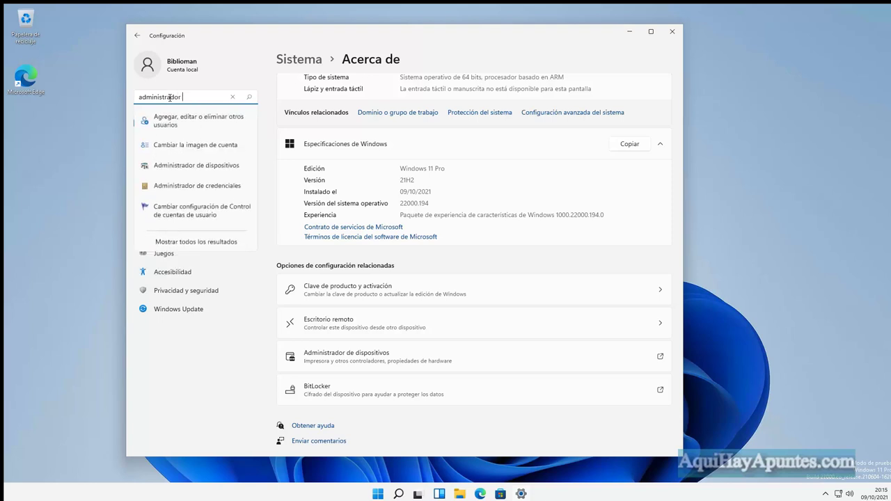
pyautogui.write('de dis')
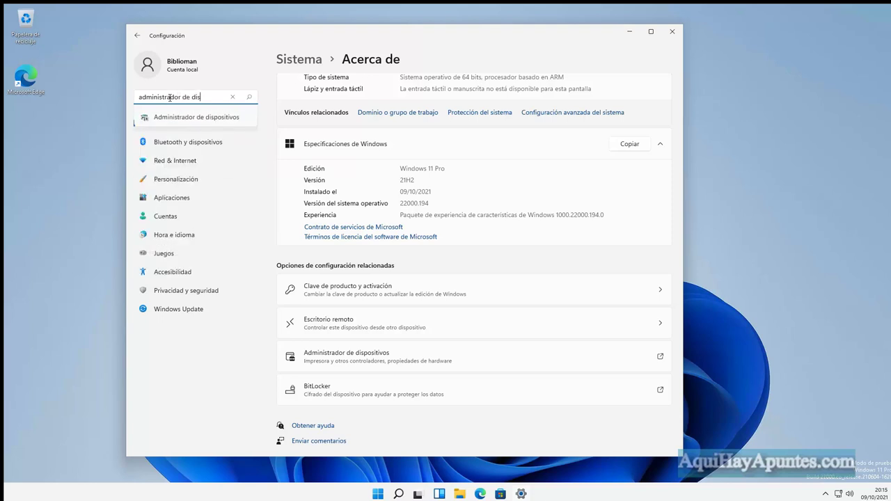
pyautogui.click(176, 118)
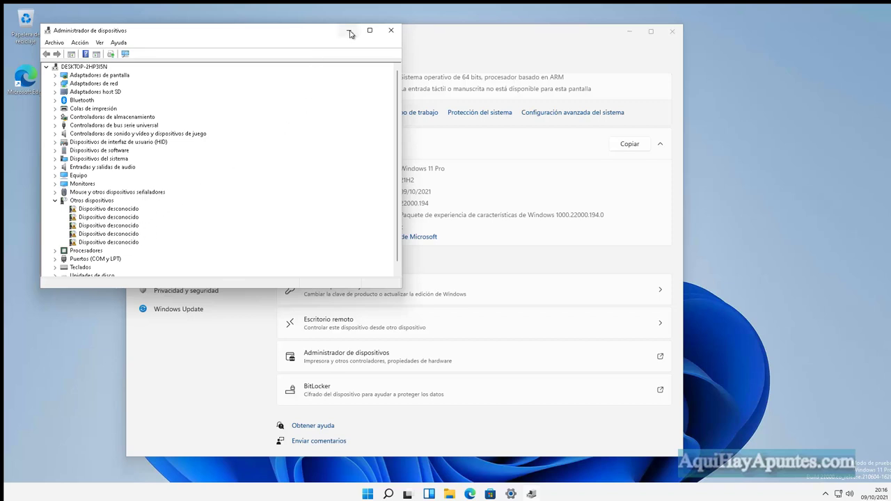
pyautogui.click(391, 30)
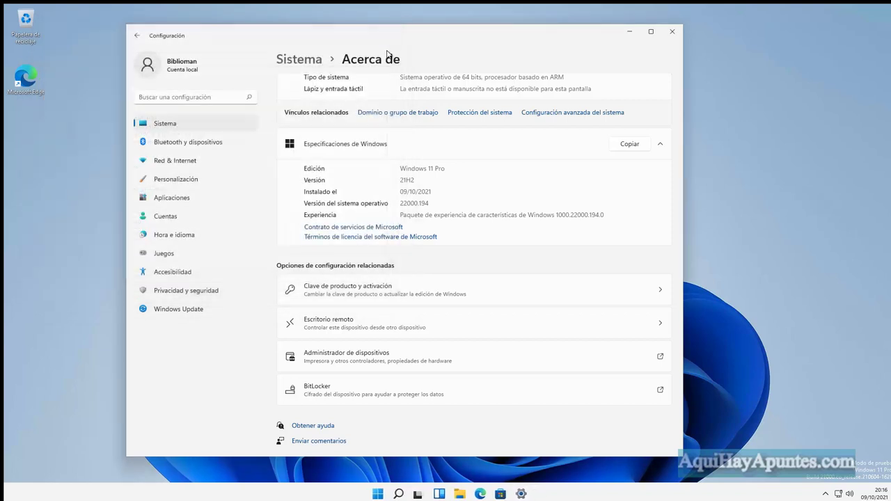
# Search Settings for "administrador de tareas" and open Task Manager from the result.
pyautogui.click(170, 99)
pyautogui.write('a')
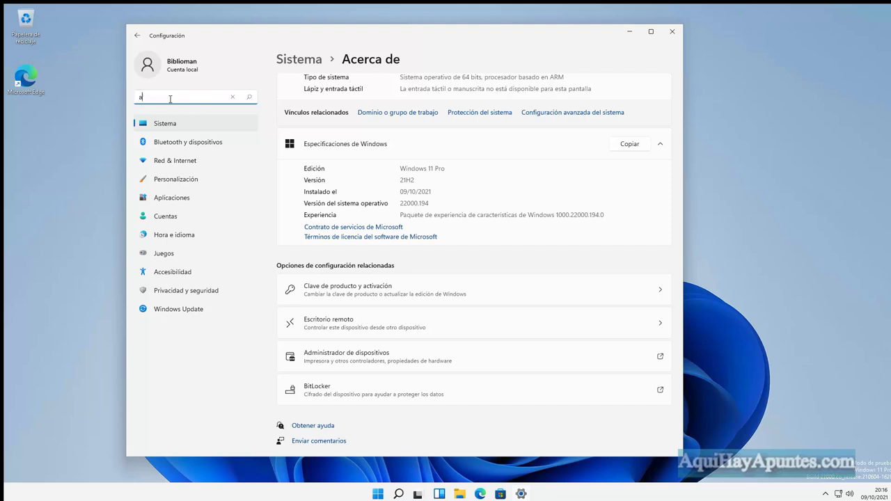
pyautogui.write('dminis')
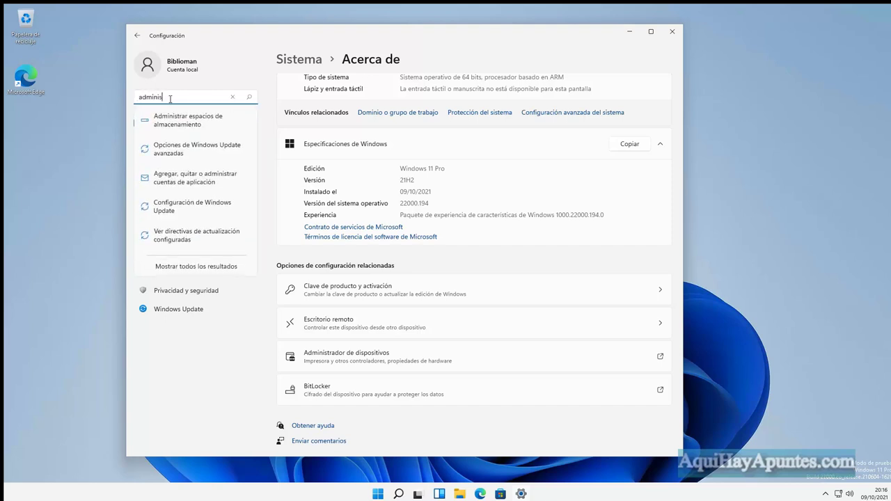
pyautogui.write('trador de')
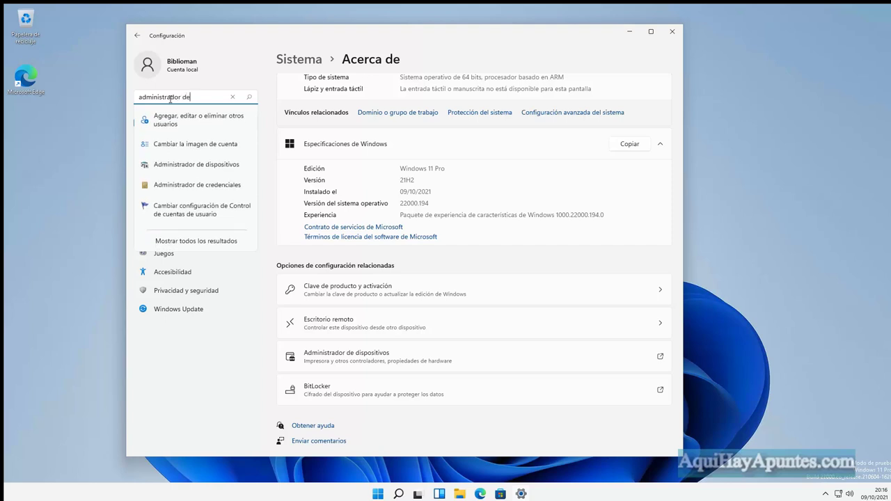
pyautogui.write(' tareas')
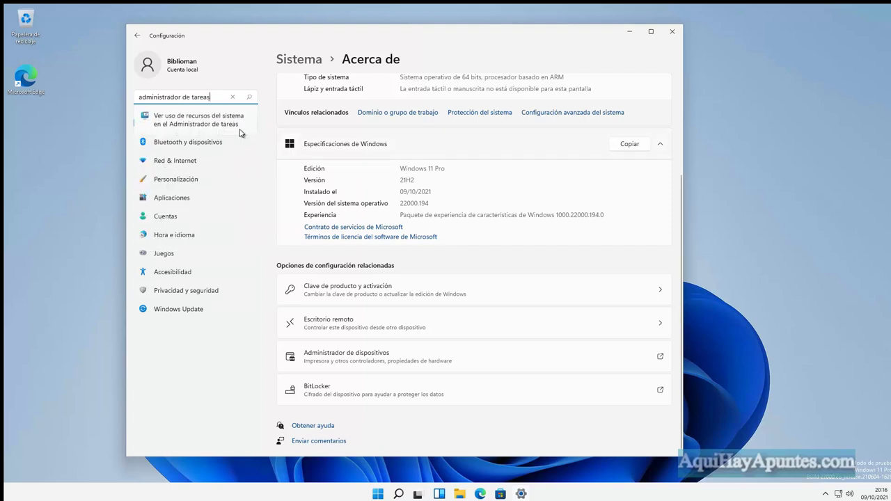
pyautogui.click(213, 122)
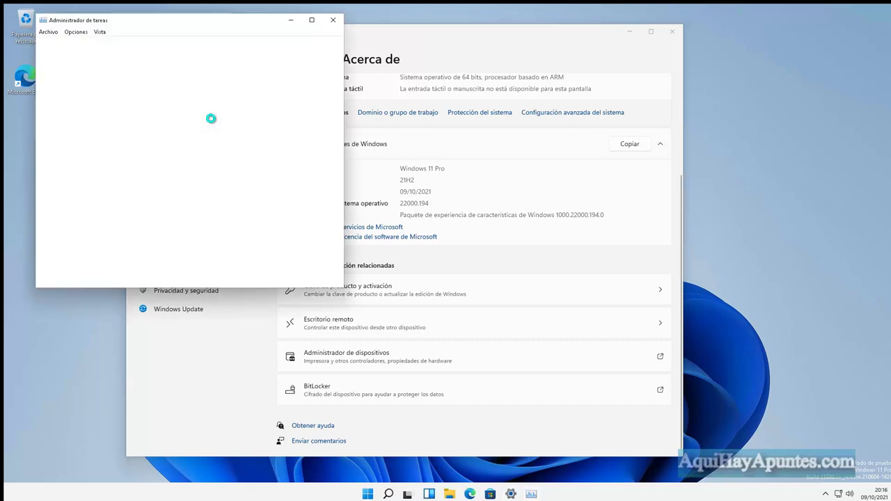
# Close Settings and show Task Manager's performance view, moving its window closer to the desktop's upper-left corner.
pyautogui.click(672, 31)
pyautogui.click(82, 45)
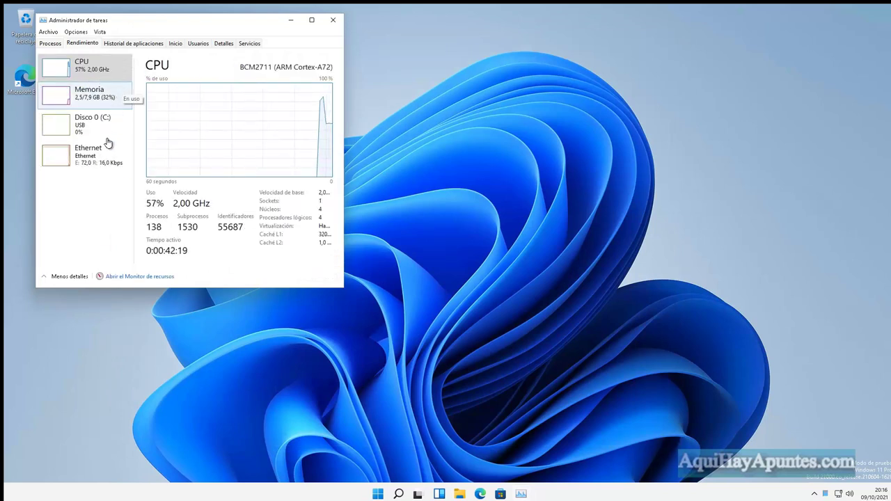
pyautogui.moveTo(214, 20); pyautogui.dragTo(199, 14)
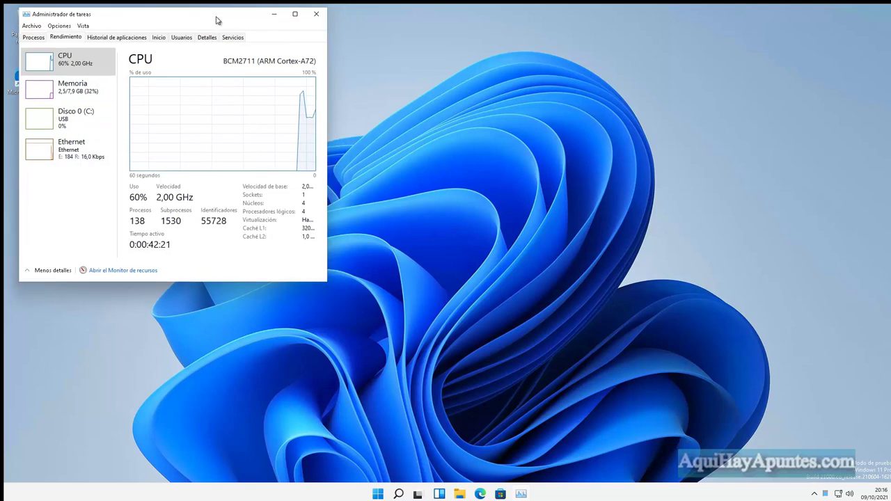
# Launch the PiMon application from the PiMon folder in Descargas.
pyautogui.click(460, 493)
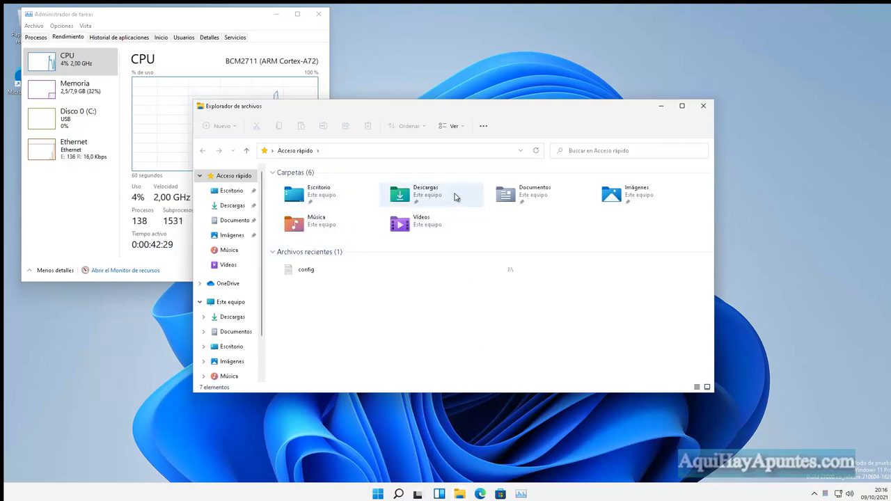
pyautogui.doubleClick(432, 192)
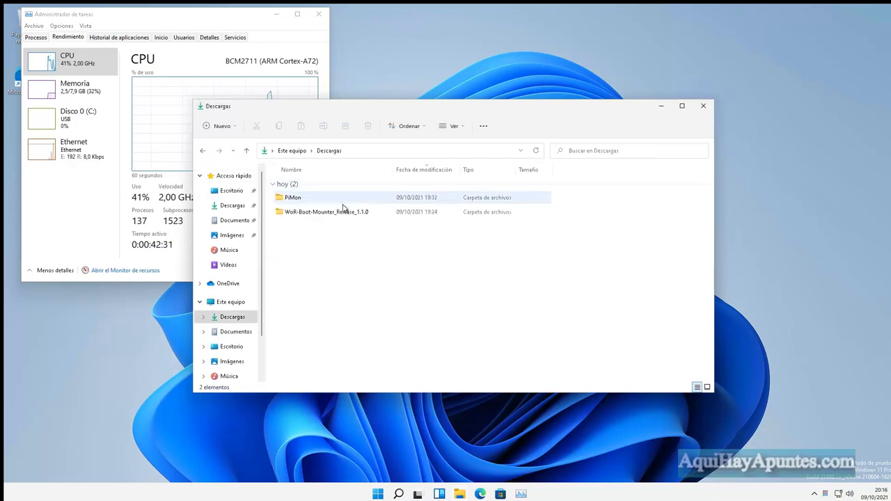
pyautogui.click(294, 201)
pyautogui.doubleClick(294, 197)
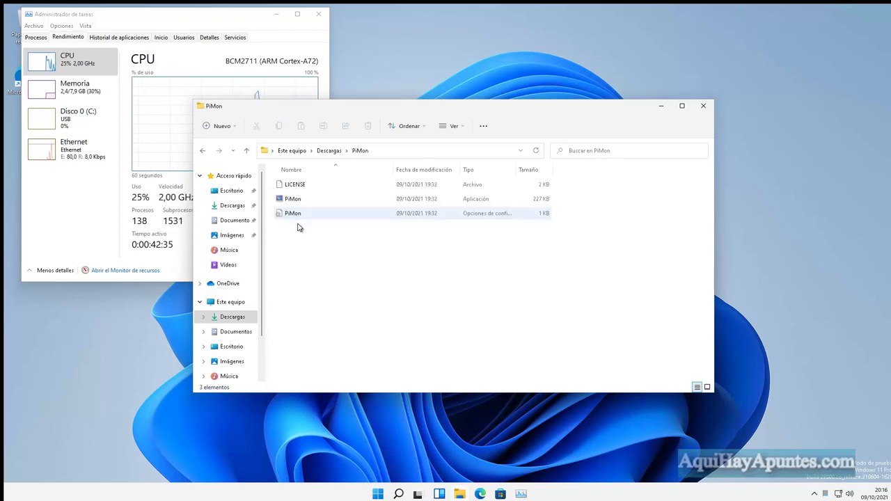
pyautogui.click(294, 201)
pyautogui.doubleClick(292, 200)
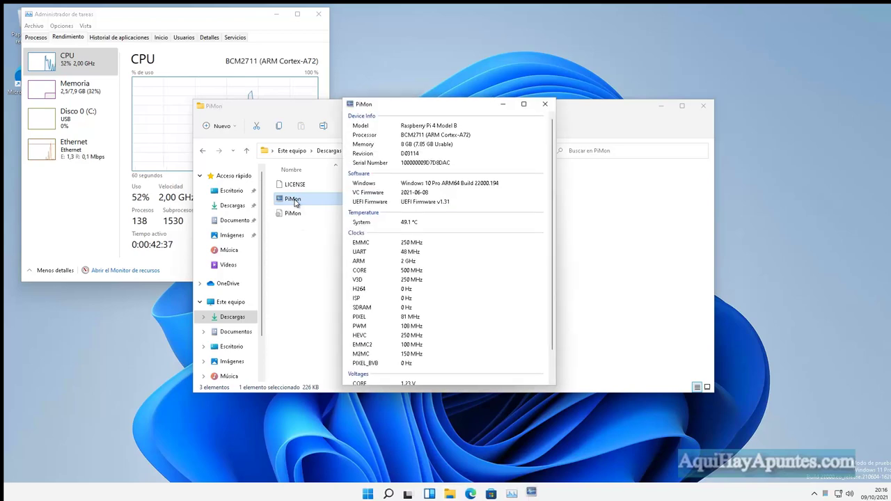
# Close File Explorer and arrange the PiMon and Task Manager windows side by side along the desktop's upper edge.
pyautogui.click(702, 105)
pyautogui.moveTo(463, 108); pyautogui.dragTo(454, 14)
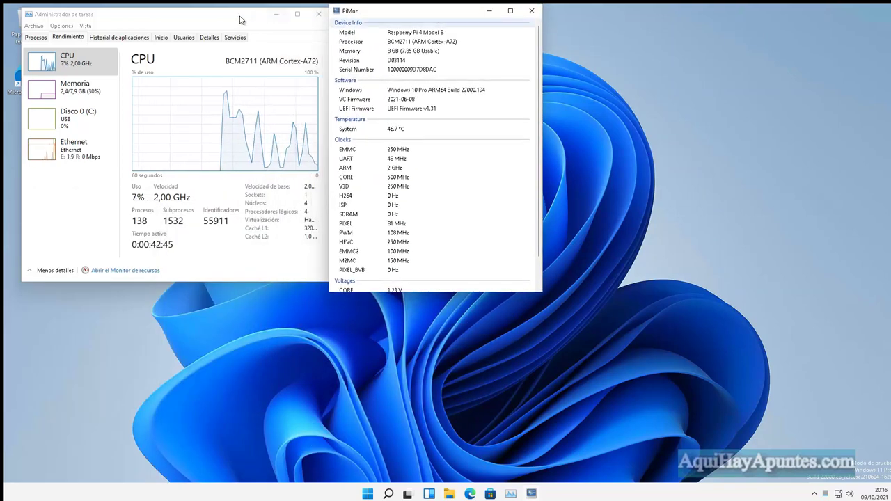
pyautogui.moveTo(241, 19); pyautogui.dragTo(224, 18)
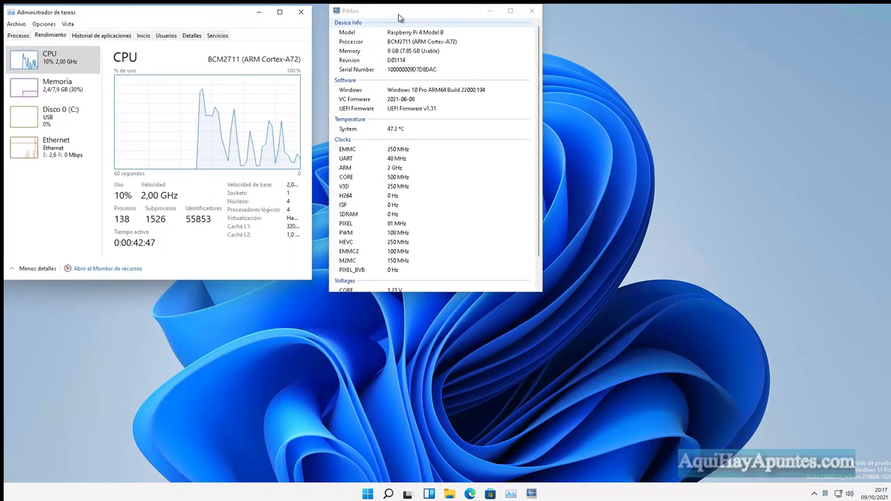
pyautogui.moveTo(397, 16); pyautogui.dragTo(379, 17)
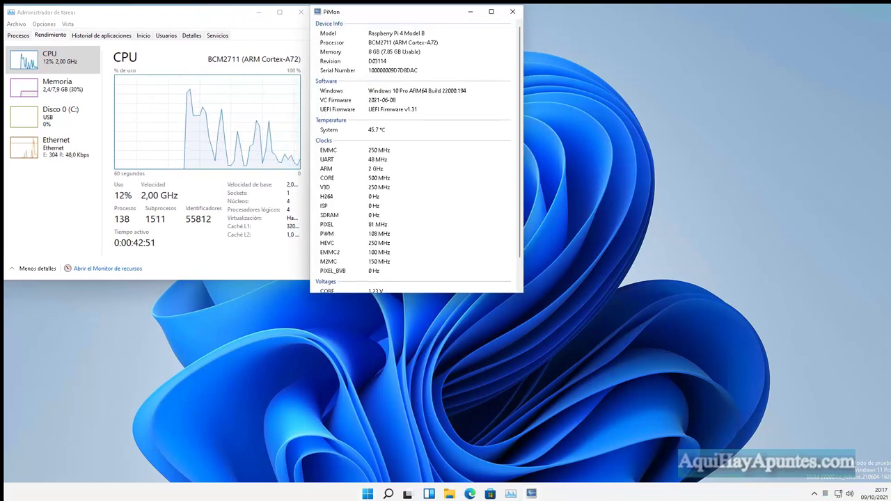
# Open Microsoft Edge and place its window to the right of Task Manager, partly over PiMon.
pyautogui.click(470, 494)
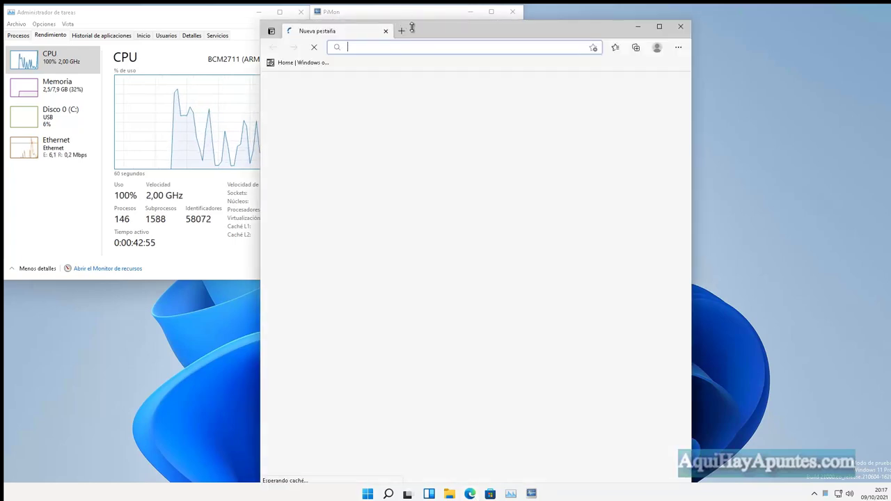
pyautogui.moveTo(486, 34); pyautogui.dragTo(669, 20)
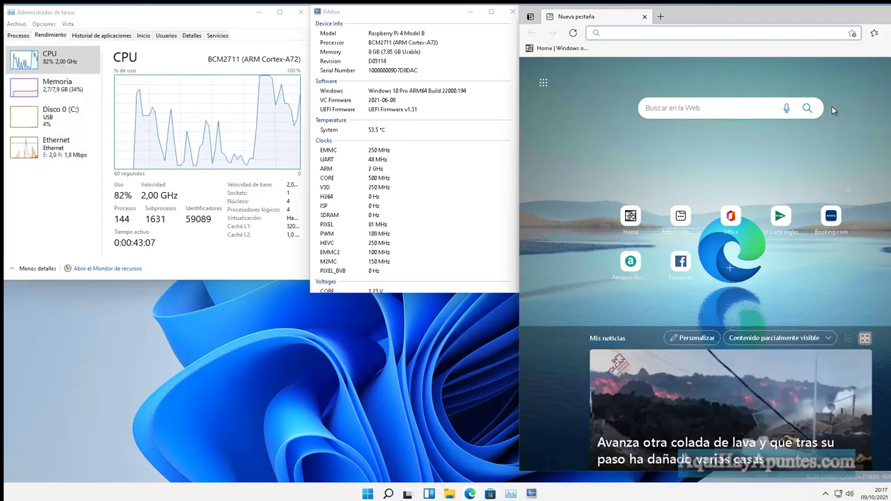
pyautogui.moveTo(819, 14); pyautogui.dragTo(758, 14)
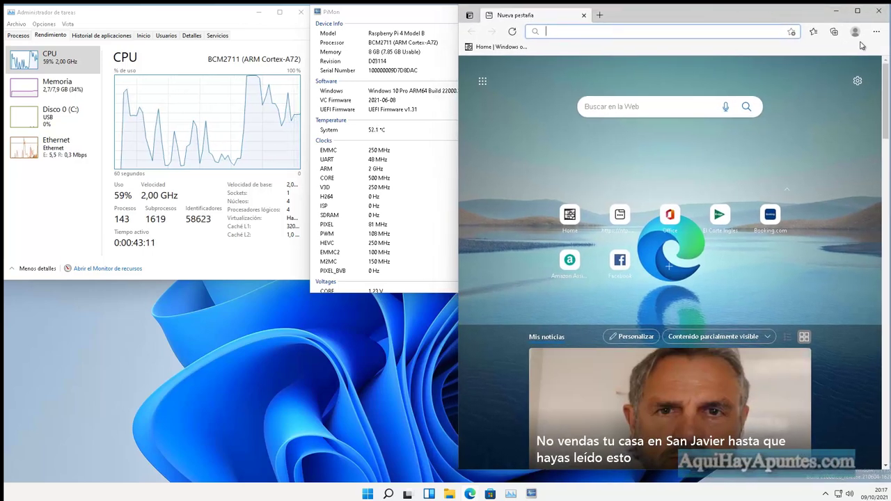
# Open the favorite "Home | Windows on Raspberry" and dismiss the page translation offer.
pyautogui.click(813, 32)
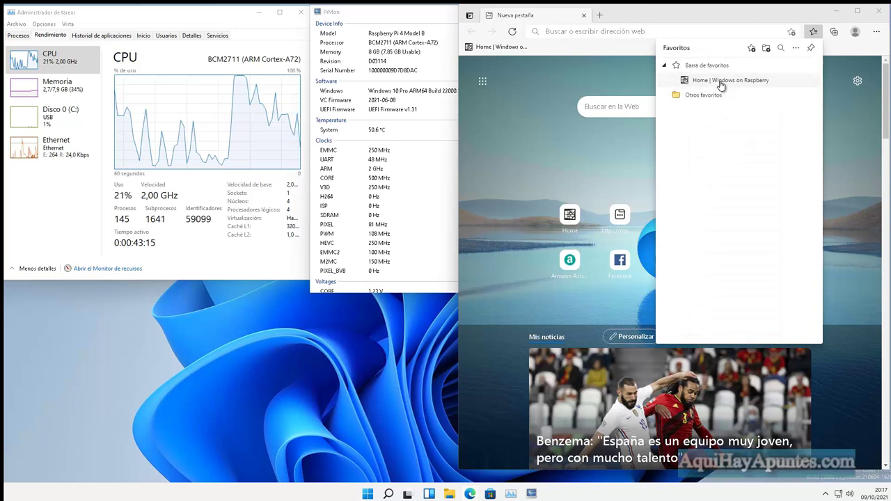
pyautogui.click(720, 80)
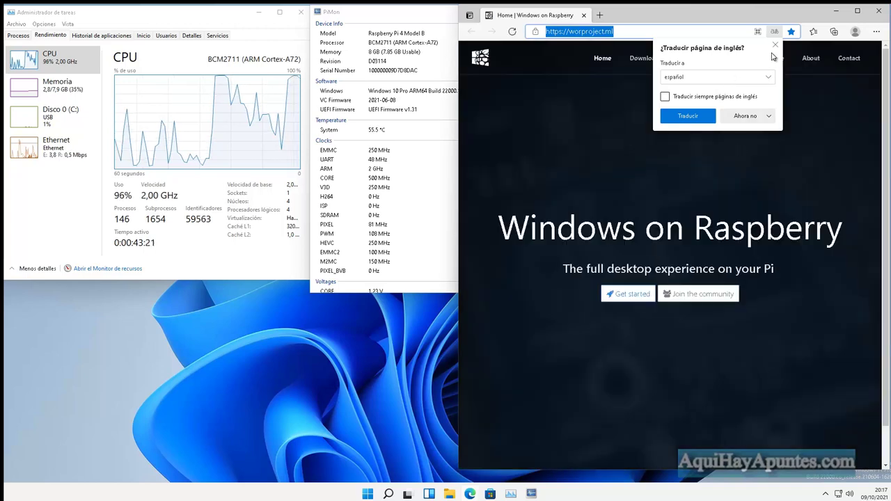
pyautogui.click(776, 46)
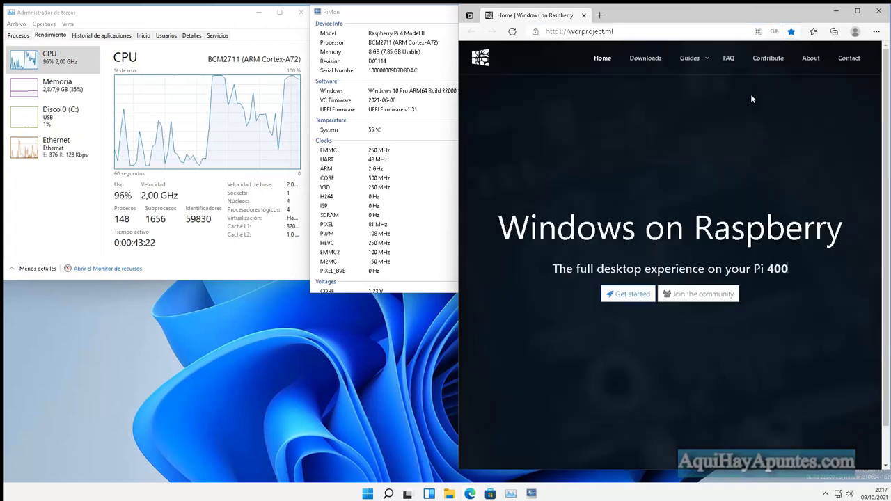
# Open the RPi-Windows-Drivers repository from the site's Contribute page and examine the driver status table in README.md.
pyautogui.click(767, 60)
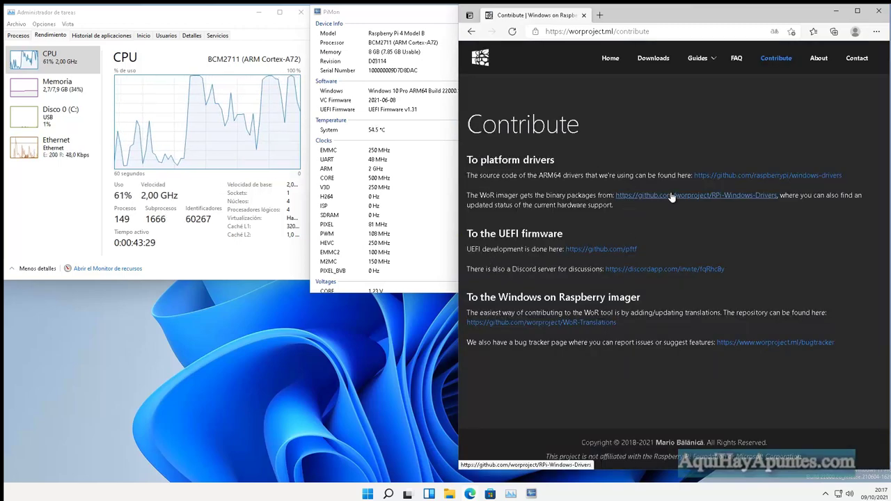
pyautogui.click(670, 198)
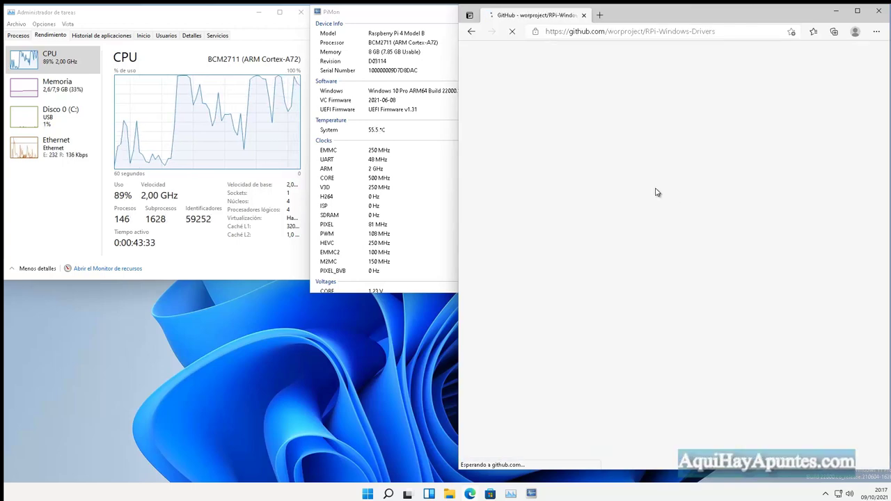
pyautogui.scroll(-1, 563, 277)
pyautogui.scroll(-5, 563, 277)
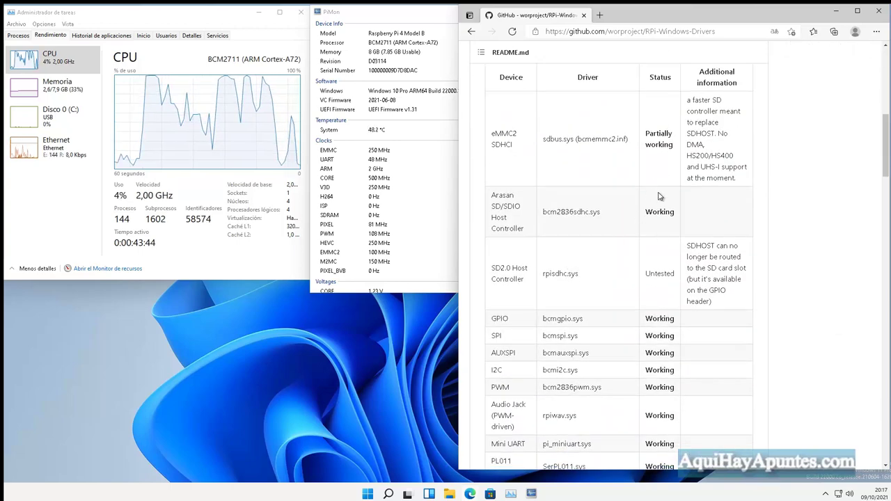
# Examine the driver table from the SD controllers to the VC4 graphics rows and highlight the HDMI Audio device name.
pyautogui.scroll(-2, 660, 197)
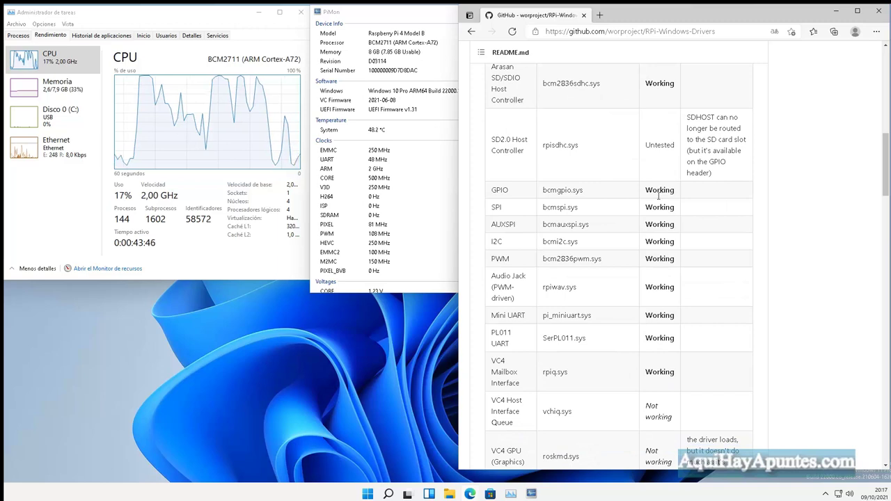
pyautogui.scroll(-1, 658, 198)
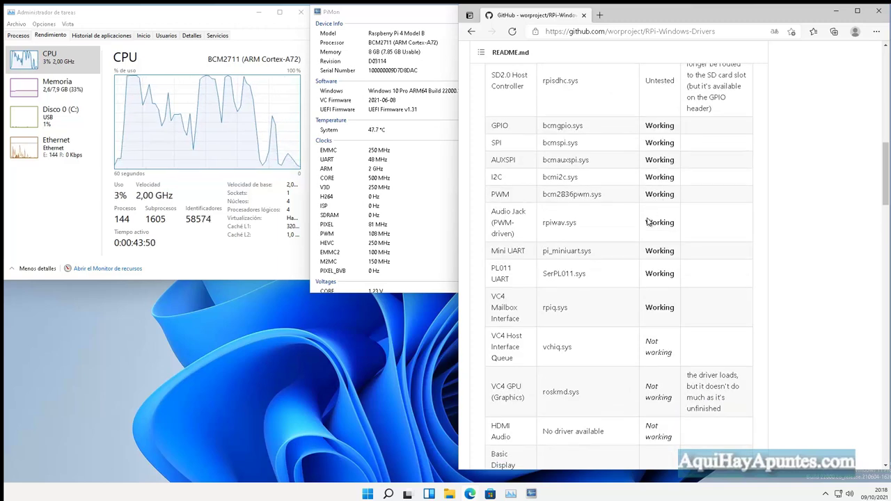
pyautogui.scroll(-3, 541, 252)
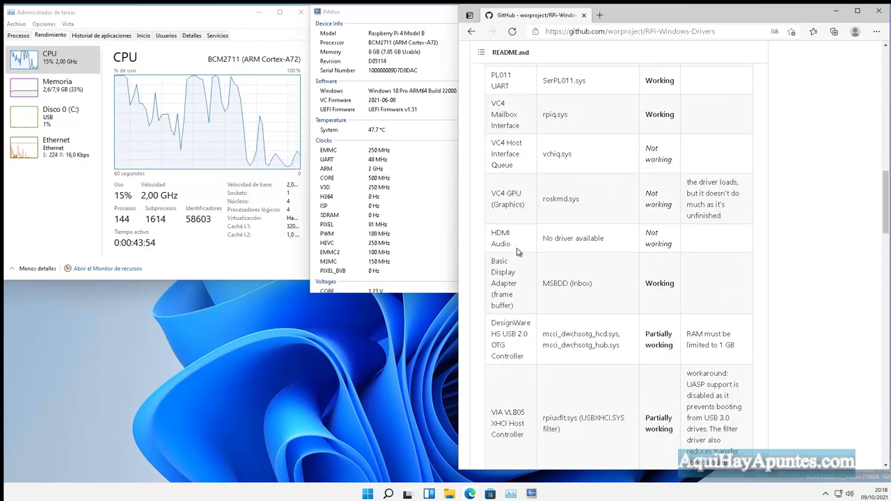
pyautogui.tripleClick(504, 240)
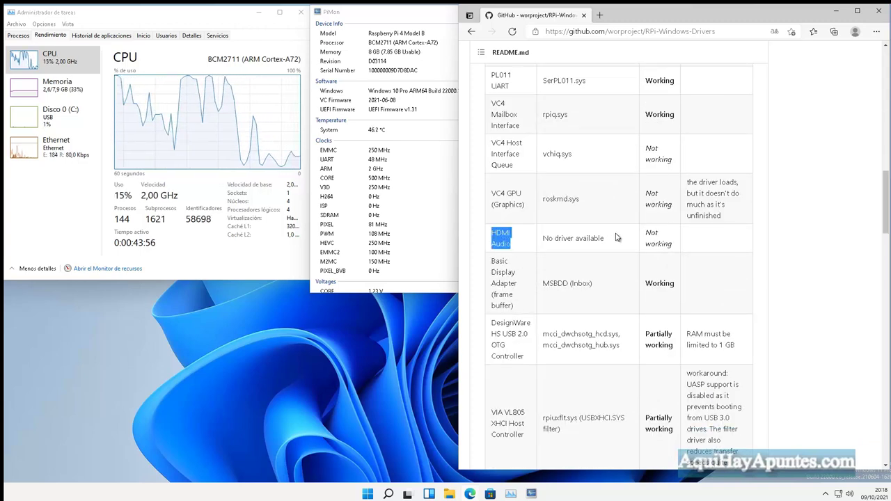
pyautogui.scroll(1, 556, 183)
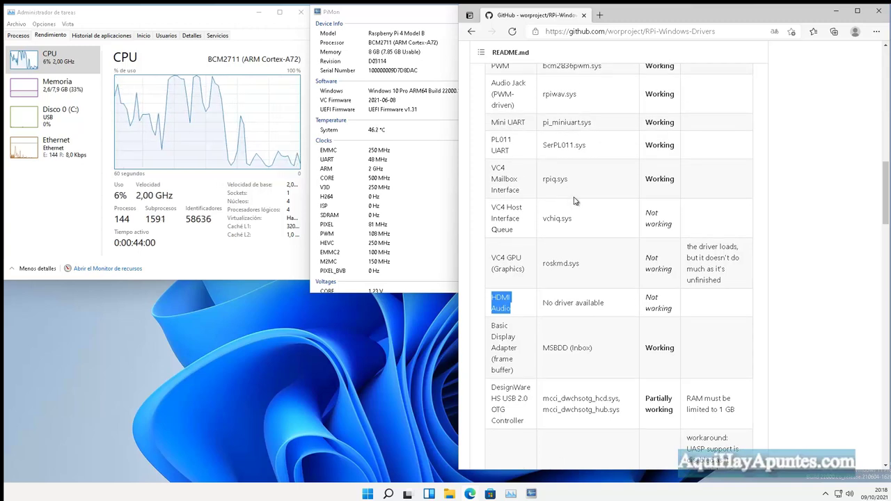
pyautogui.scroll(1, 572, 198)
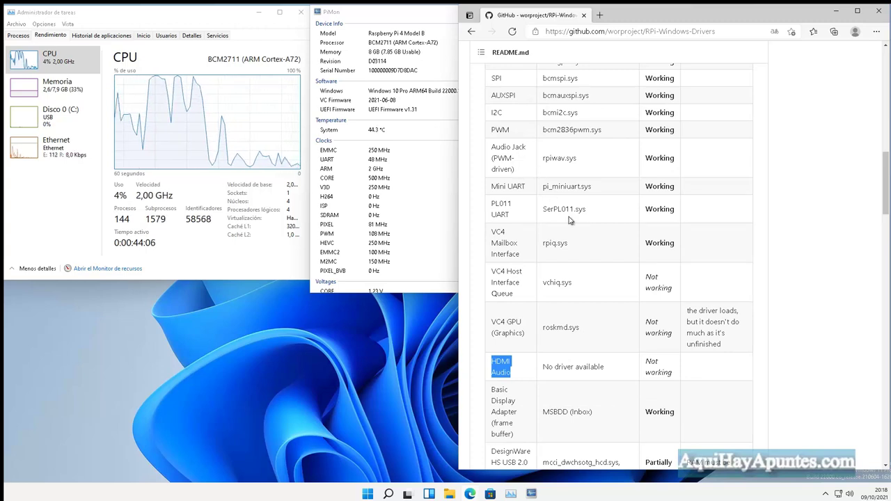
# Check the network drivers, highlighting the Broadcom GENET Gigabit Ethernet Controller and the CYW43455 Wireless LAN device names.
pyautogui.scroll(-2, 517, 157)
pyautogui.scroll(-6, 518, 229)
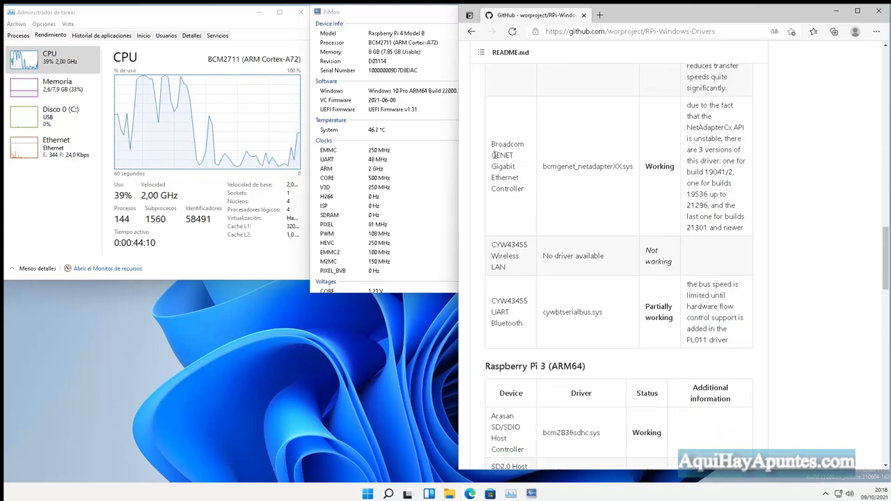
pyautogui.moveTo(493, 144); pyautogui.dragTo(522, 189)
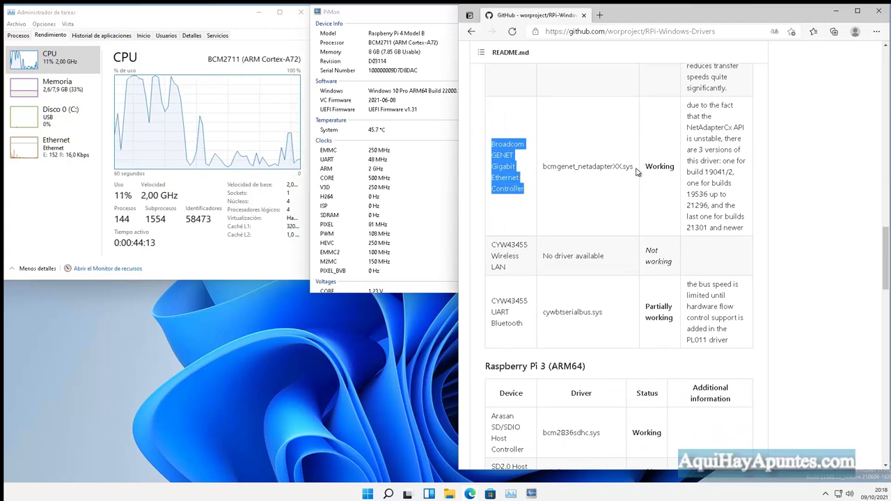
pyautogui.scroll(-1, 537, 199)
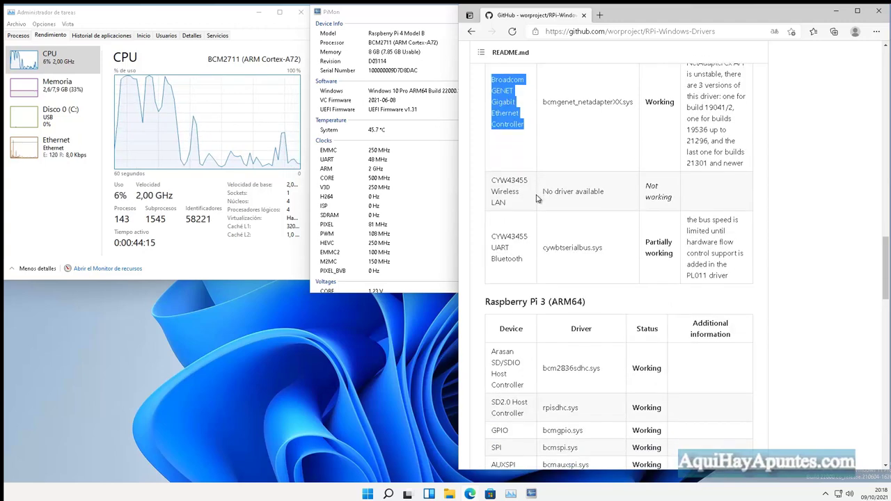
pyautogui.click(498, 185)
pyautogui.moveTo(491, 185); pyautogui.dragTo(505, 203)
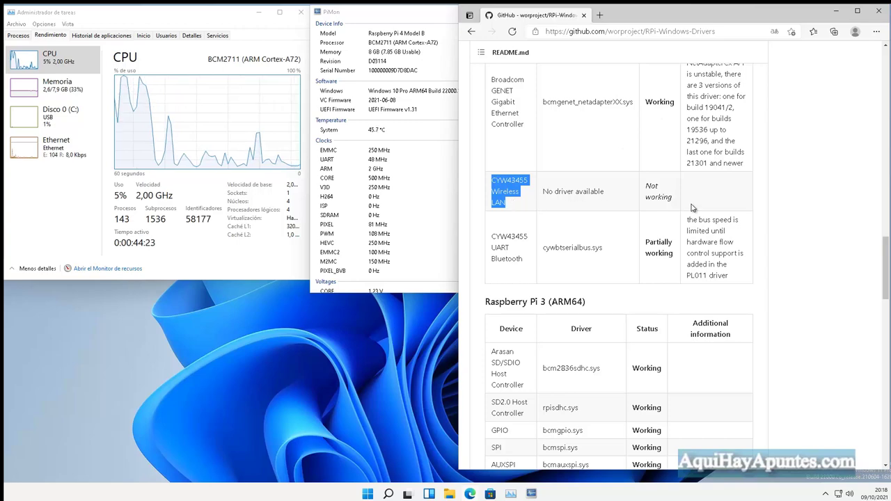
# Check the CYW43455 UART Bluetooth row and move the browser window aside to uncover PiMon.
pyautogui.scroll(-1, 656, 187)
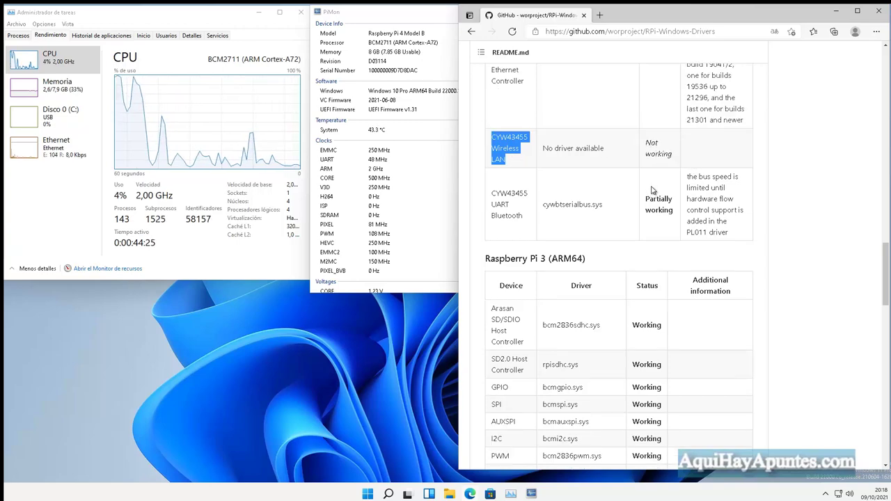
pyautogui.scroll(5, 654, 188)
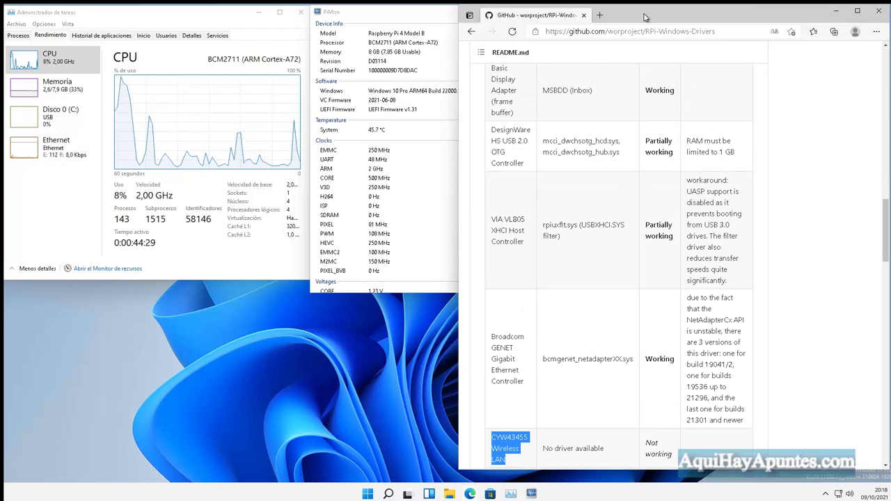
pyautogui.moveTo(640, 17); pyautogui.dragTo(704, 17)
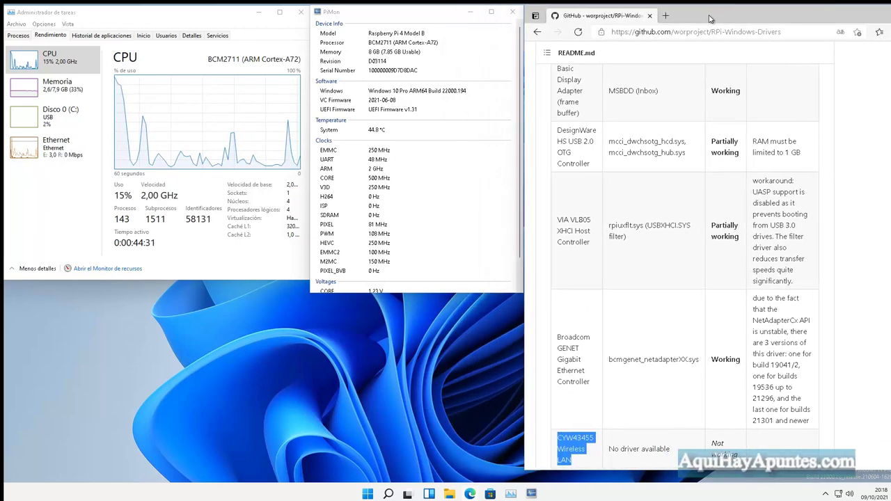